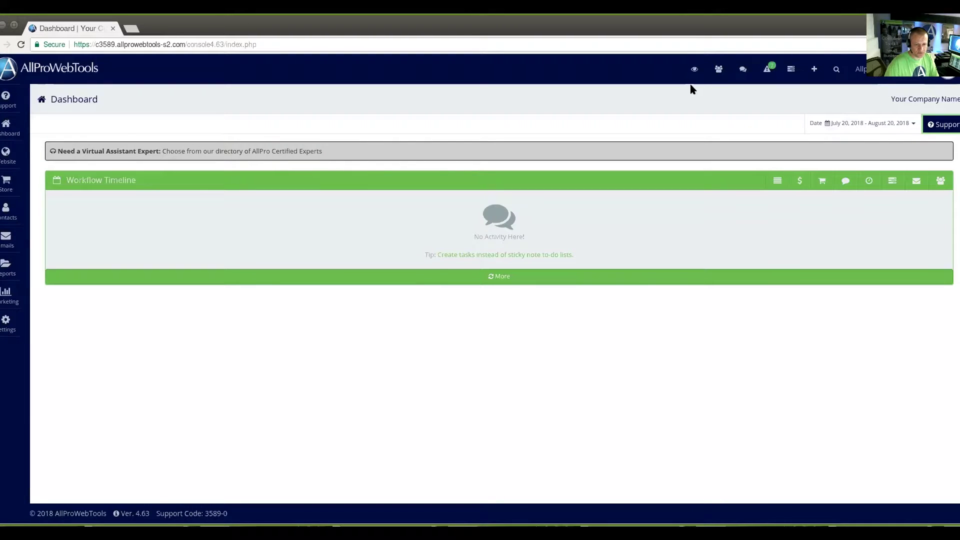
Open the live website from the dashboard and look over the Welcome content on its home page.
left_click(693, 71)
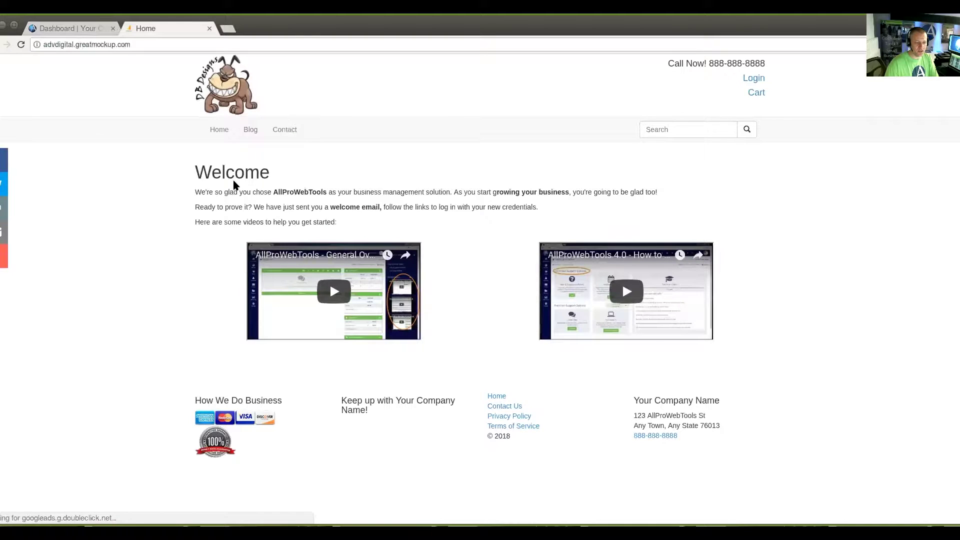
left_click_drag(195, 168, 200, 226)
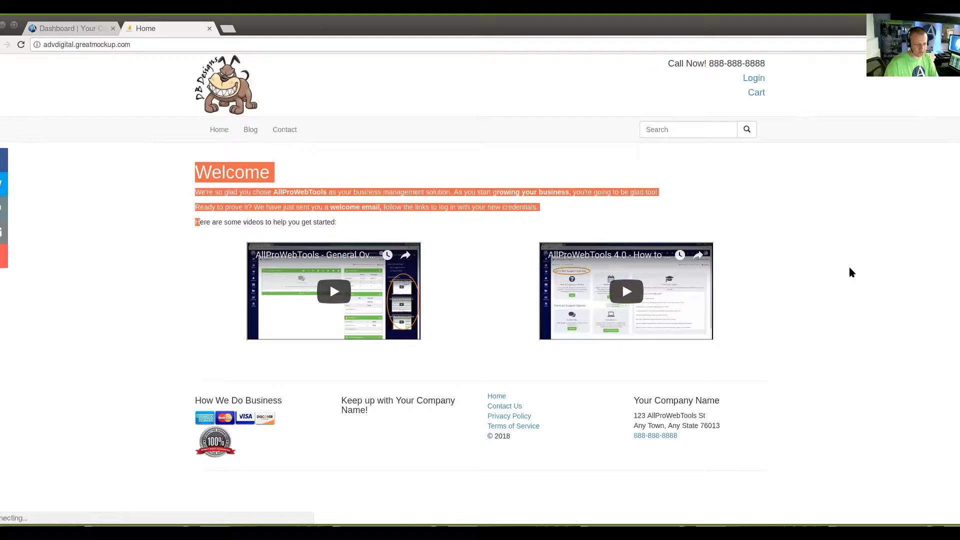
left_click(695, 222)
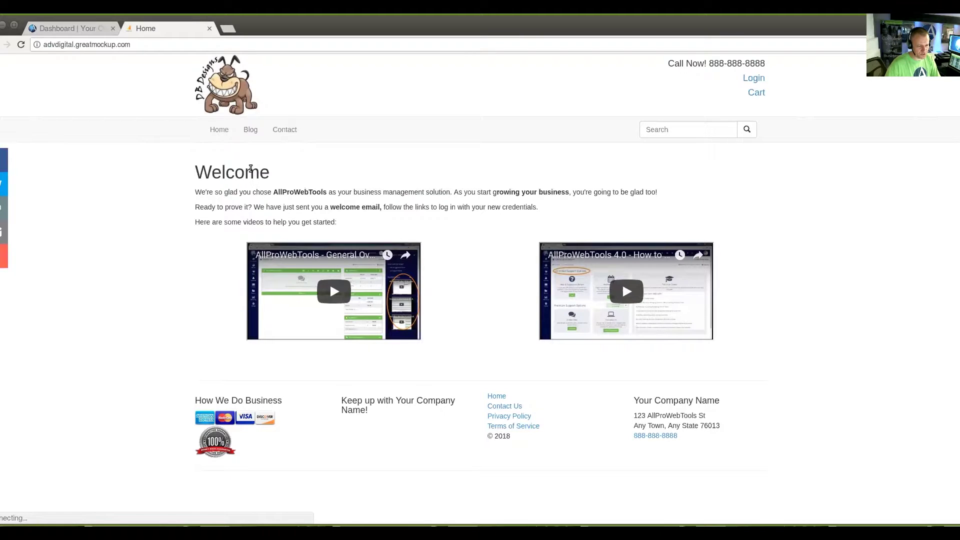
Inspect the Welcome heading and change the class of its enclosing main content container to container-fluid.
right_click(261, 175)
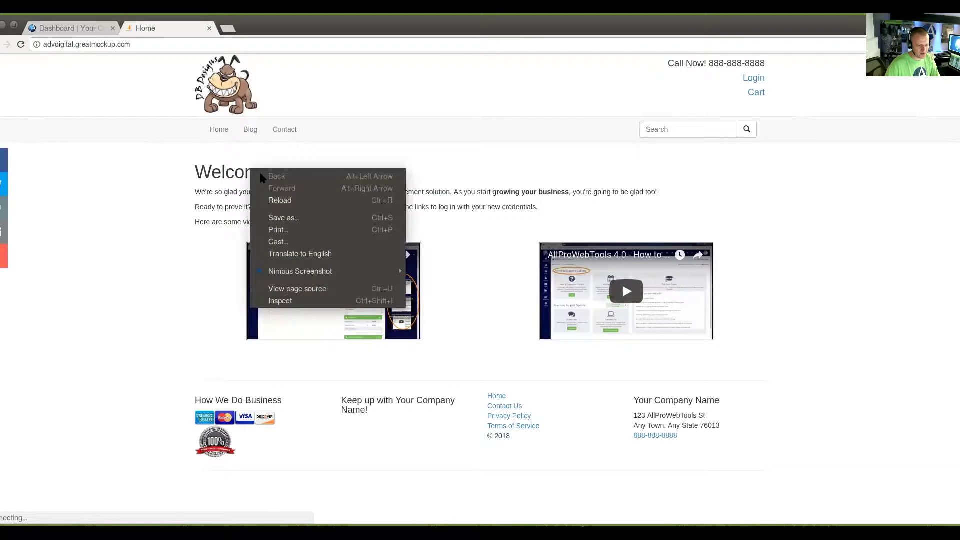
left_click(294, 301)
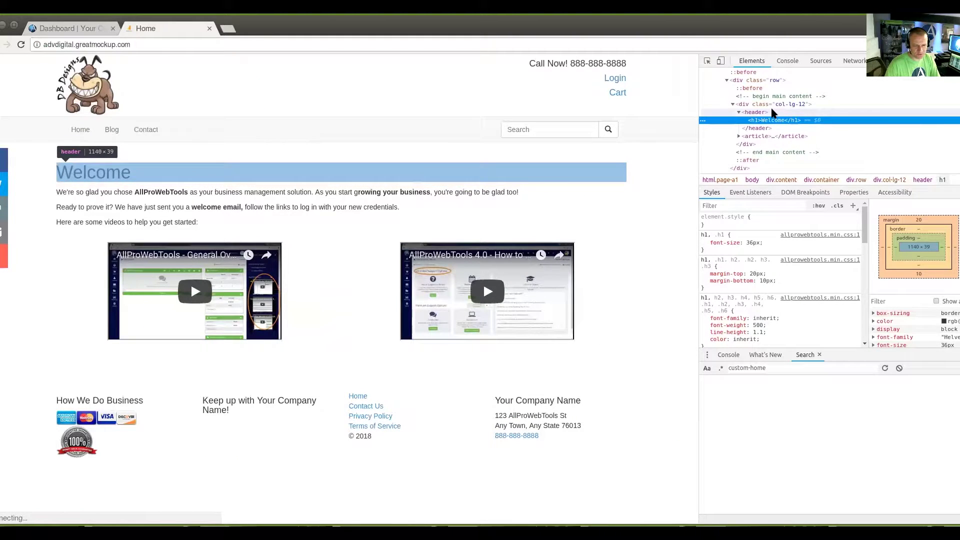
scroll(772, 112, "up", 1)
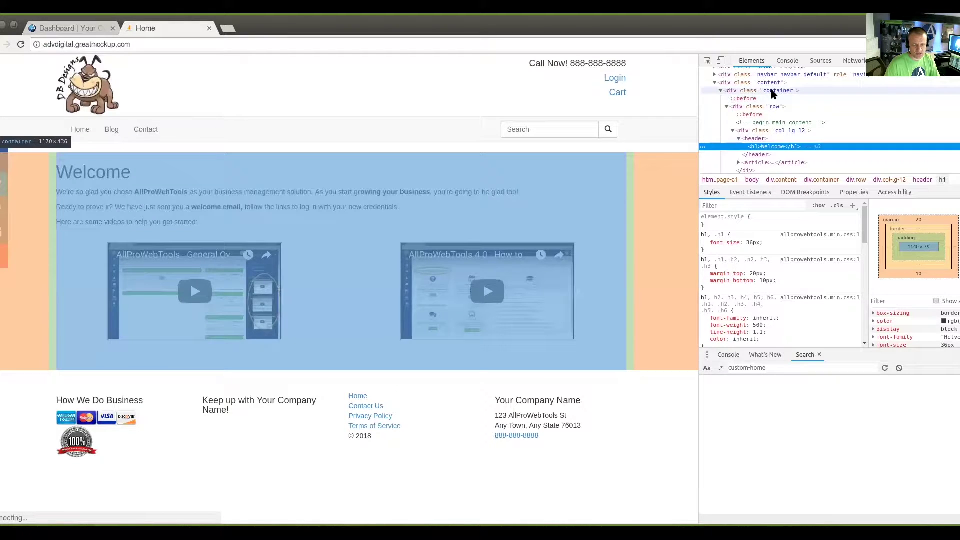
double_click(789, 93)
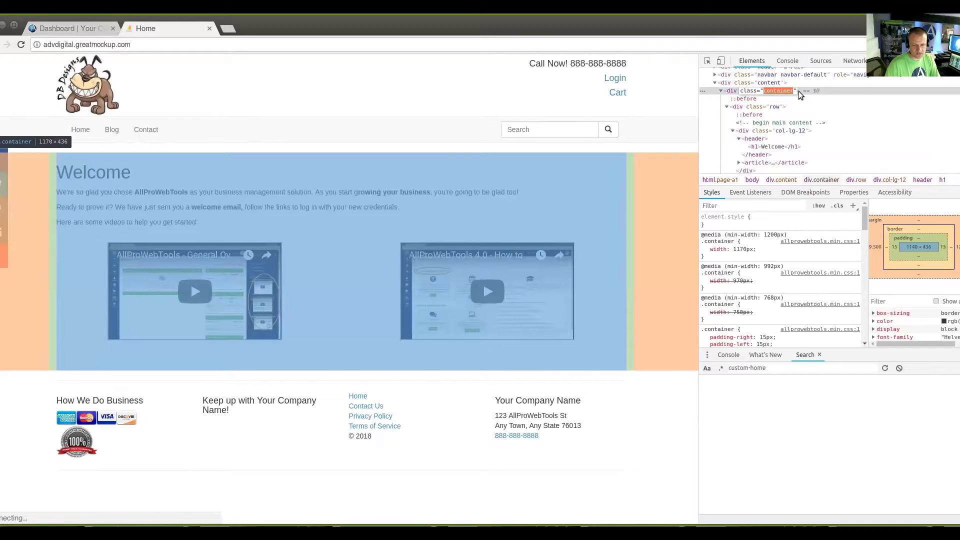
key("Right")
type("-f")
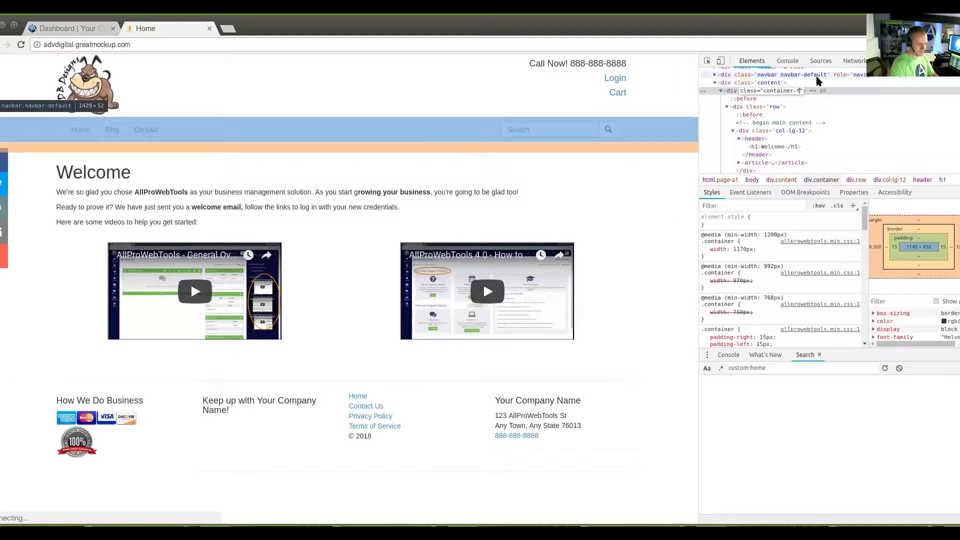
type("luid")
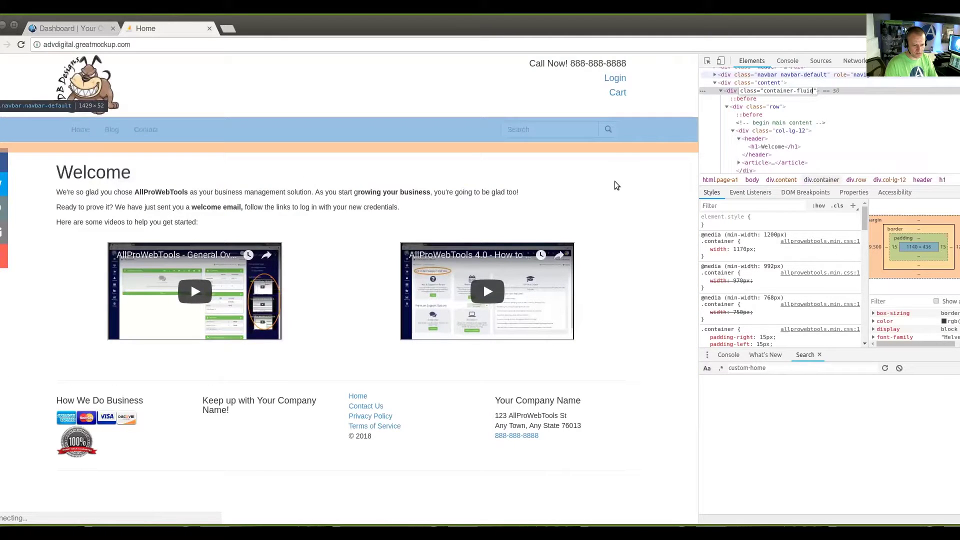
key("Return")
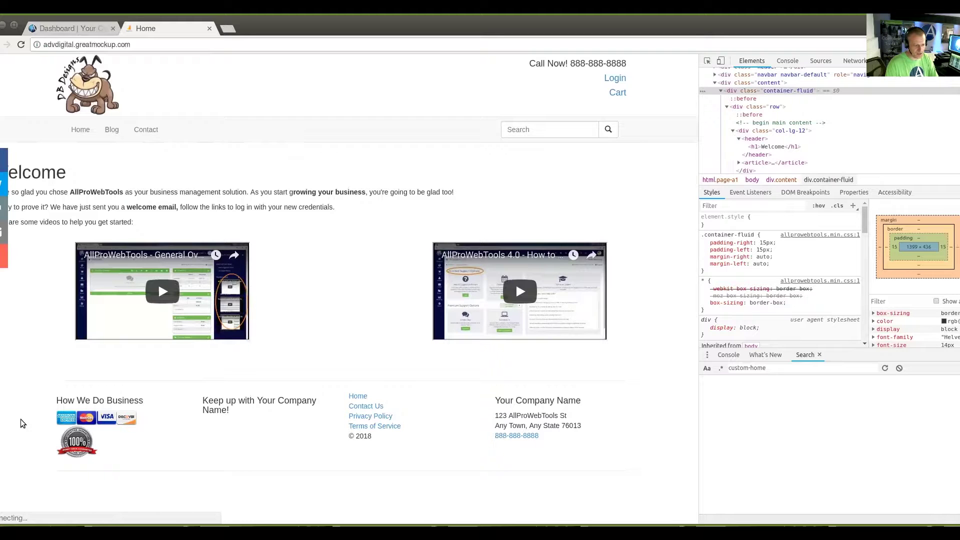
Inspect the How We Do Business footer heading, change the footer container's class to container-fluid, and close the developer tools.
right_click(121, 399)
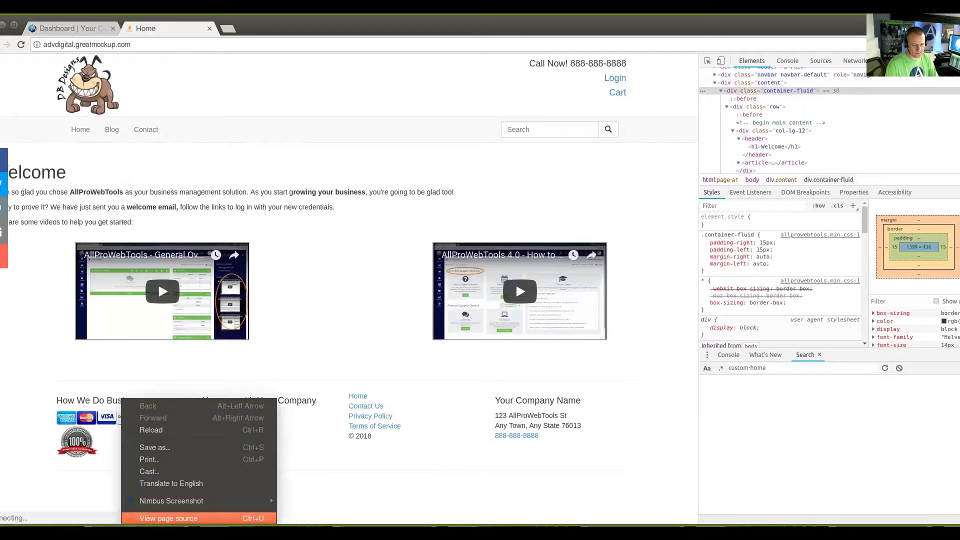
left_click(150, 516)
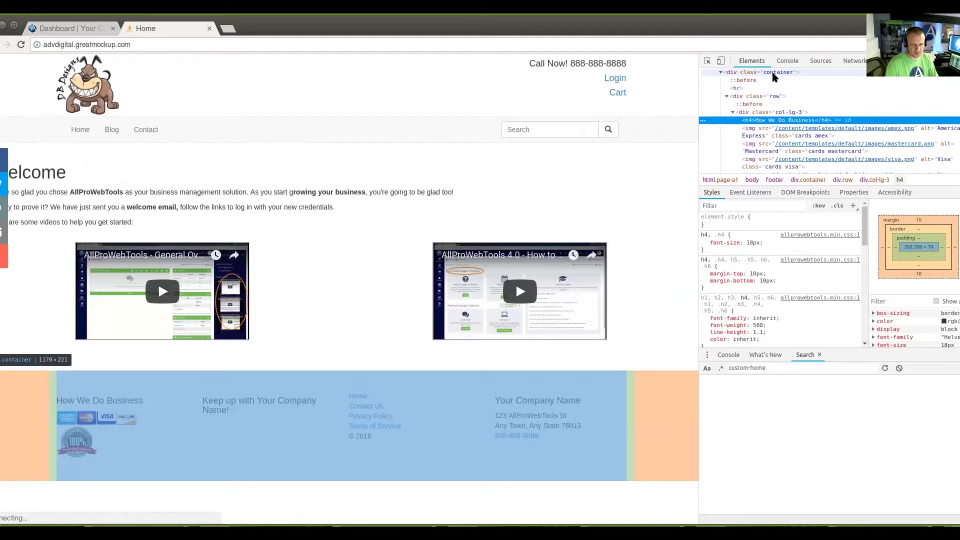
left_click(795, 74)
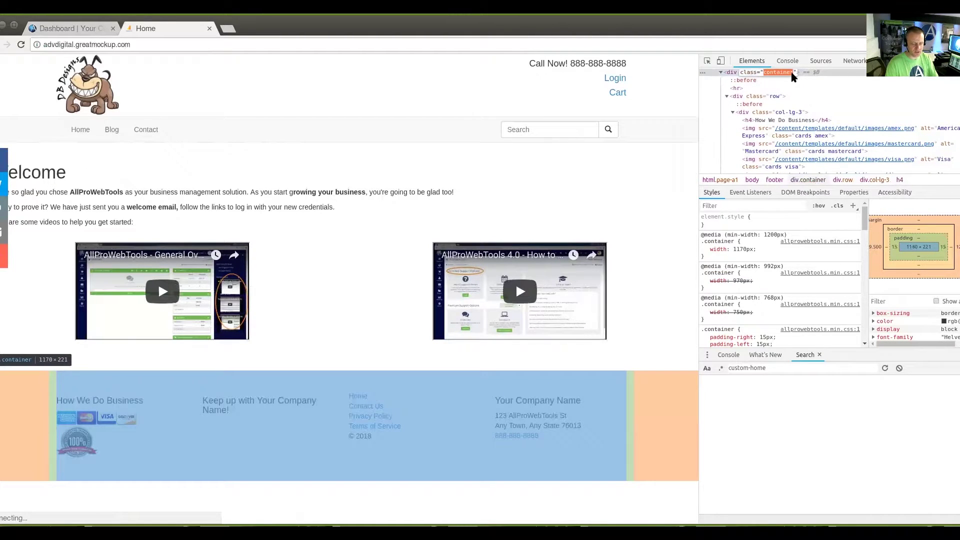
key("Right")
type("-fluid")
key("Return")
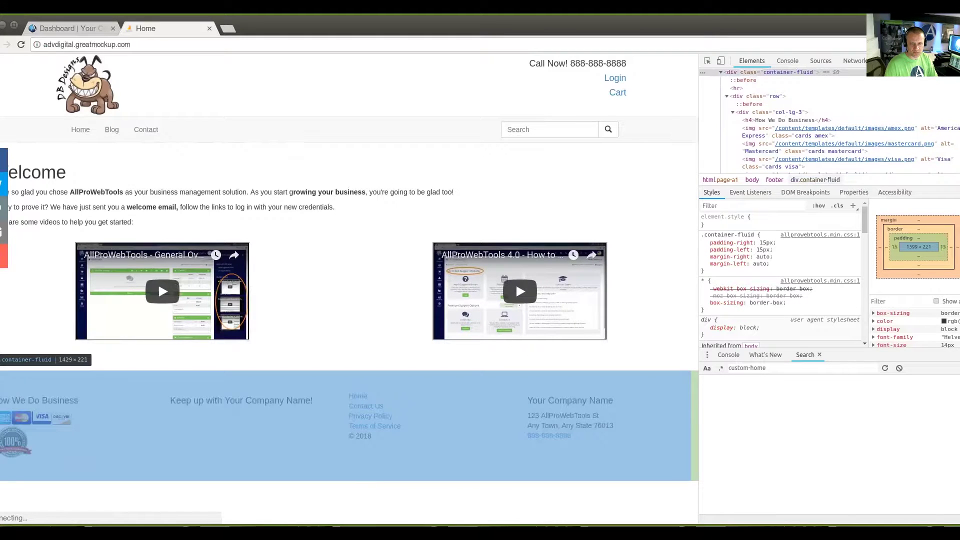
key("F12")
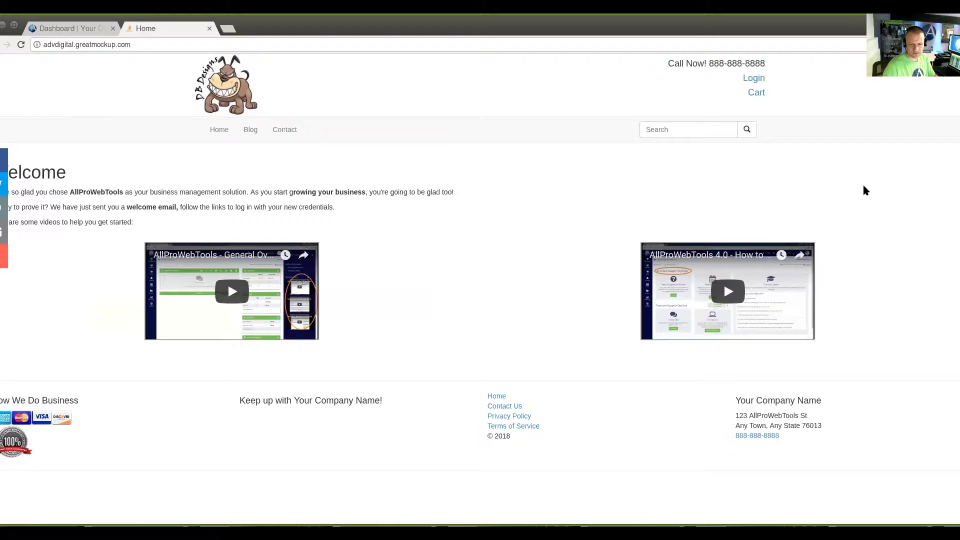
Display the div order overlay on the home page and examine the container structure from header to footer.
left_click(940, 45)
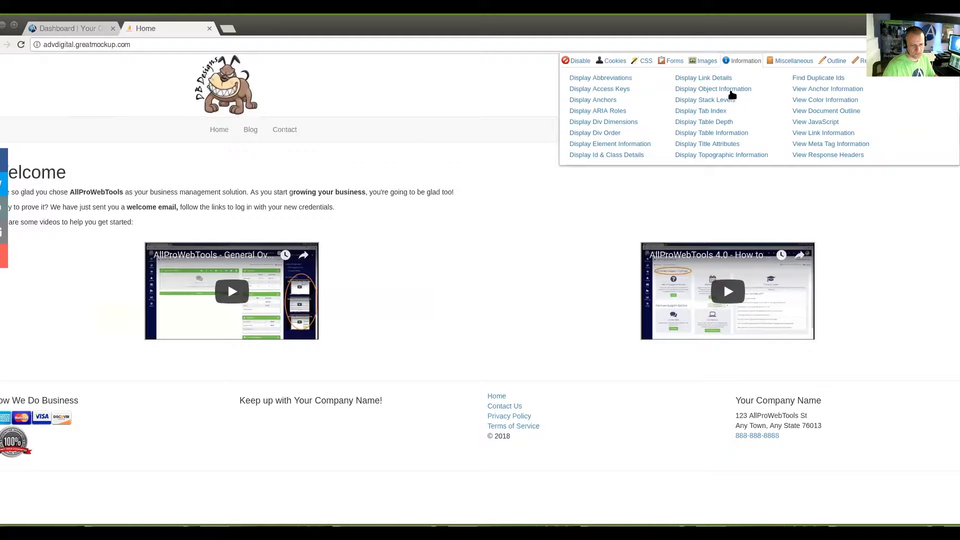
left_click(602, 134)
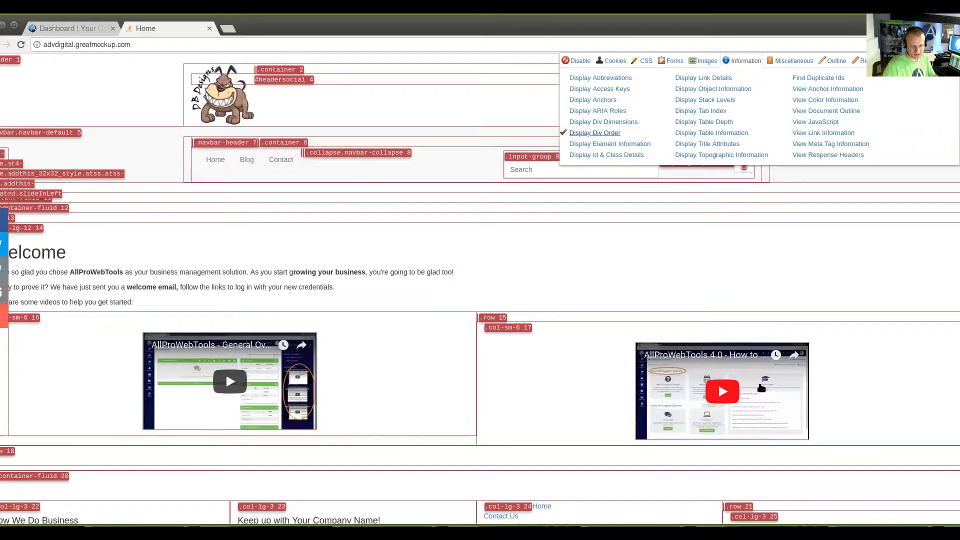
left_click(764, 340)
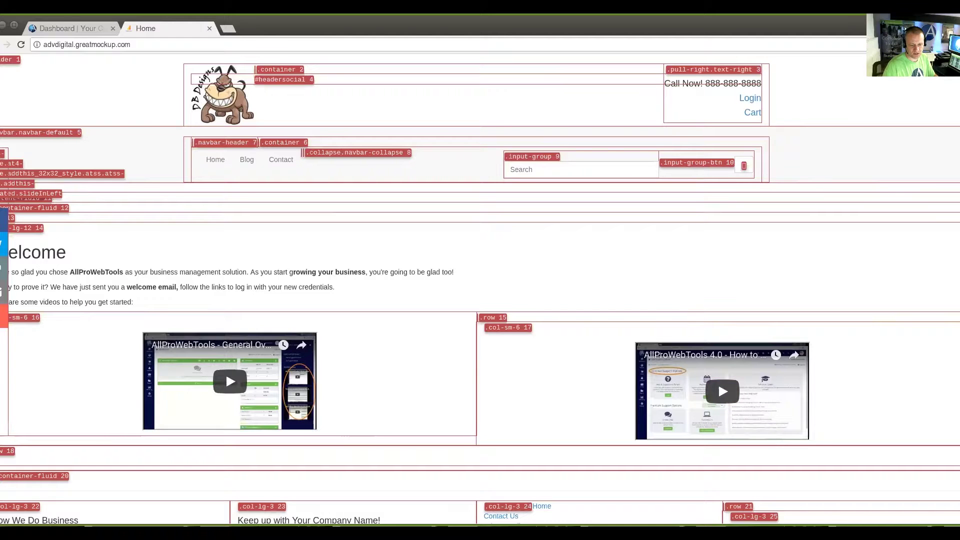
scroll(226, 372, "down", 4)
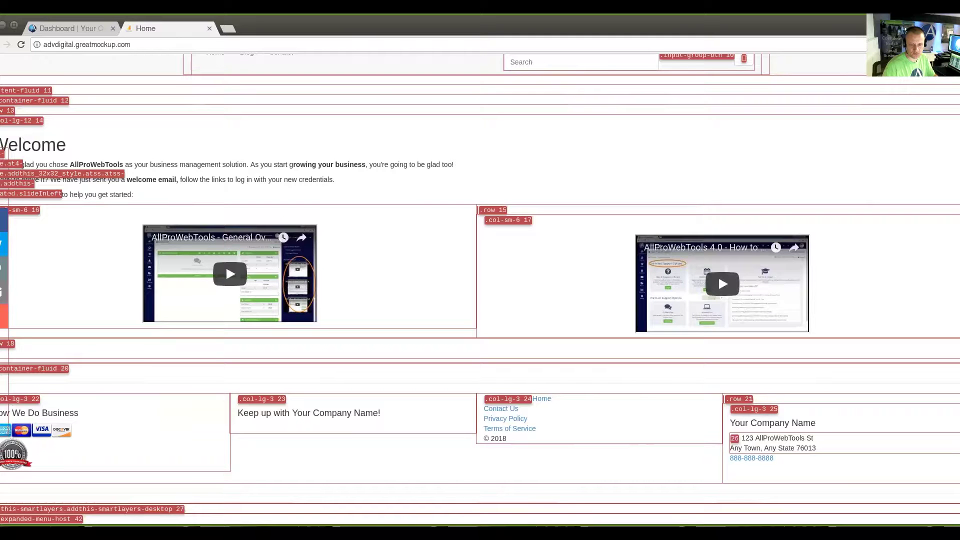
scroll(690, 118, "up", 3)
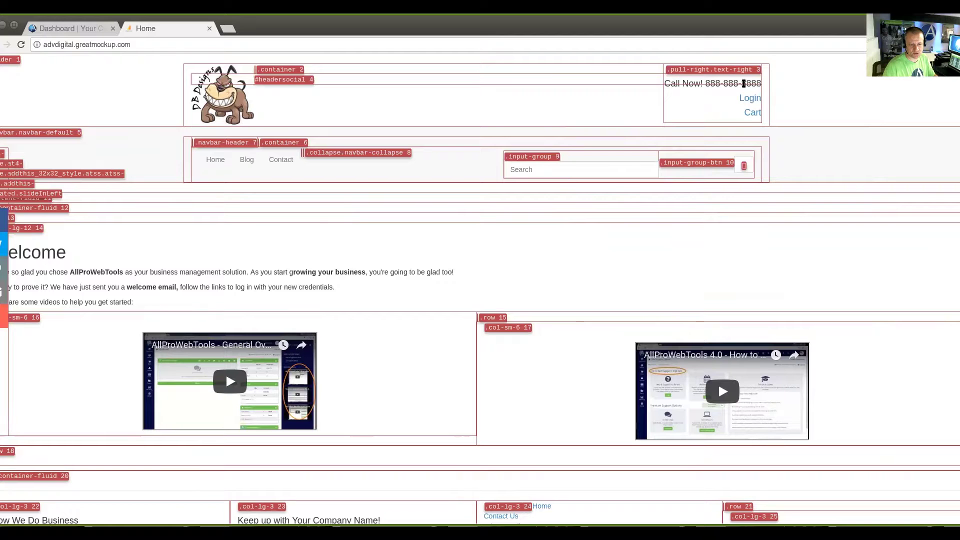
Inspect the Call Now phone line and change the class of its enclosing header container to container-fluid.
right_click(723, 86)
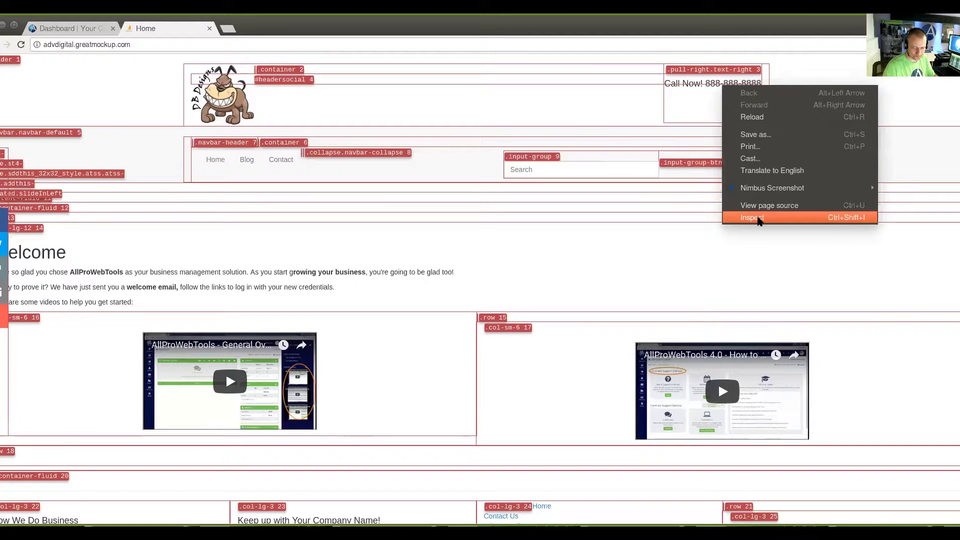
left_click(759, 219)
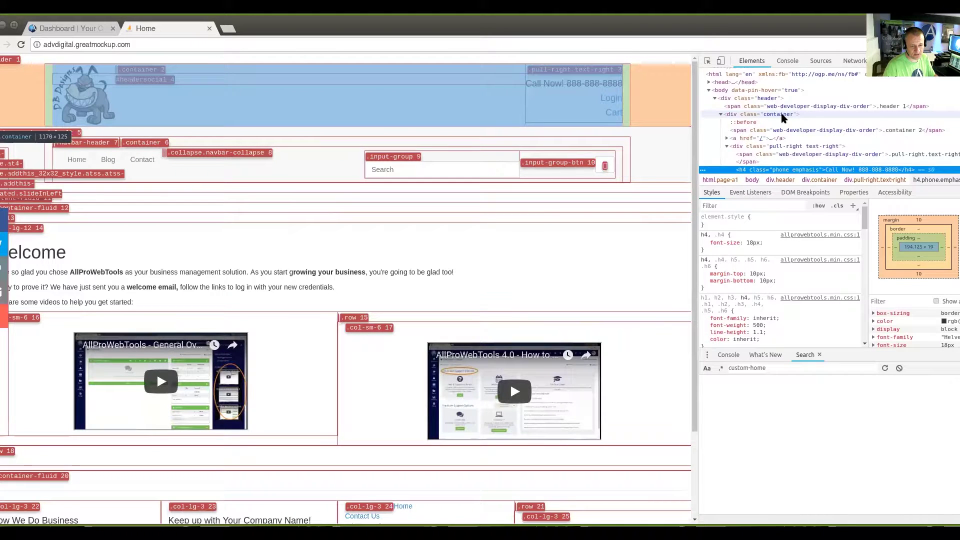
double_click(785, 115)
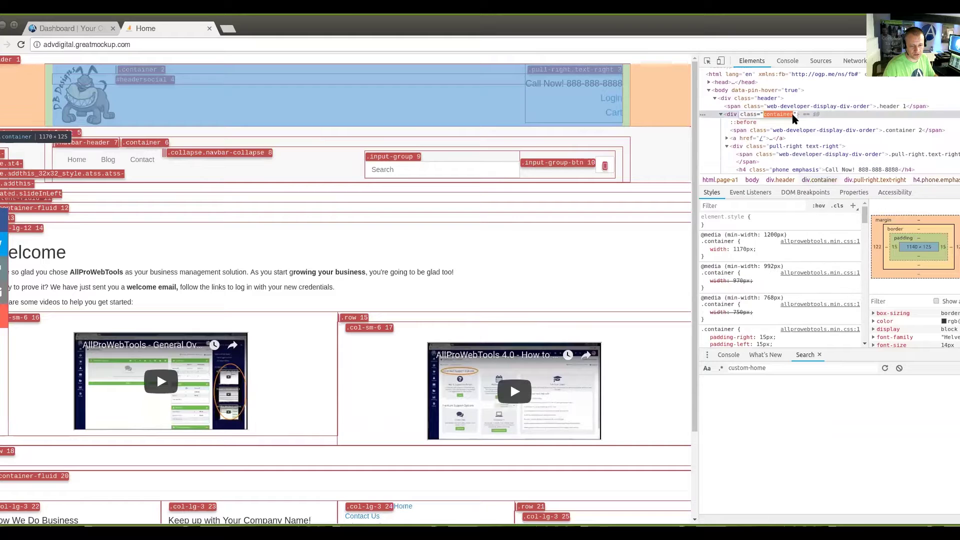
type("-f")
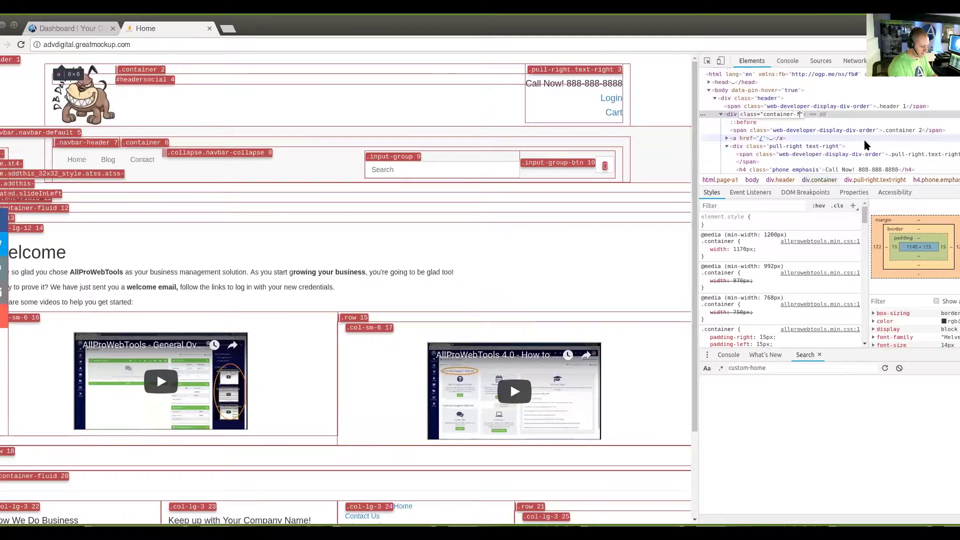
type("luid")
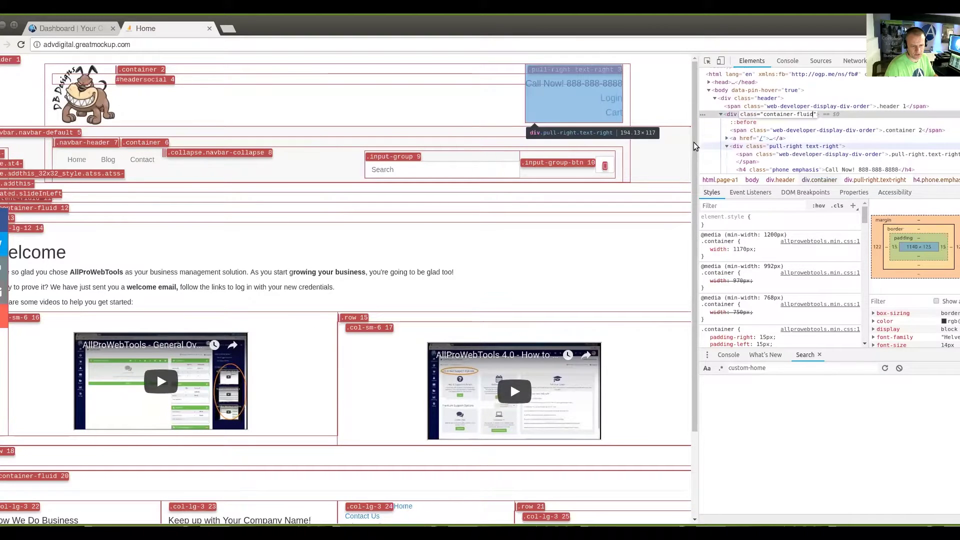
key("Return")
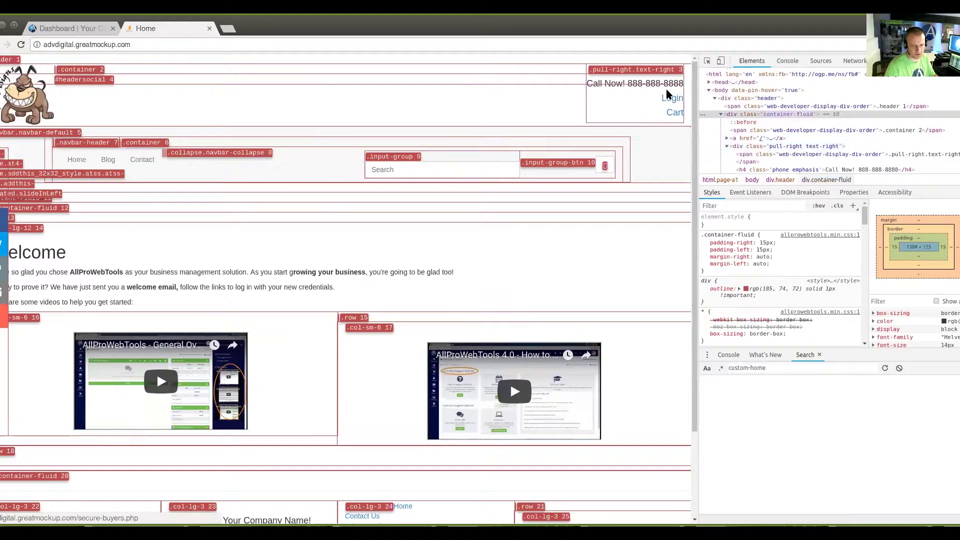
Close the developer tools and turn off the div order overlay on the page.
key("F12")
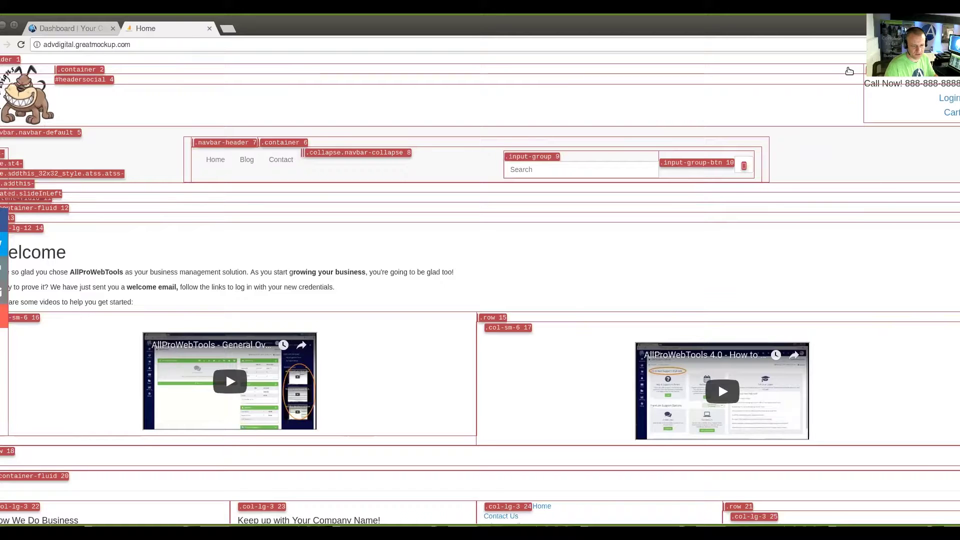
left_click(904, 45)
left_click(598, 134)
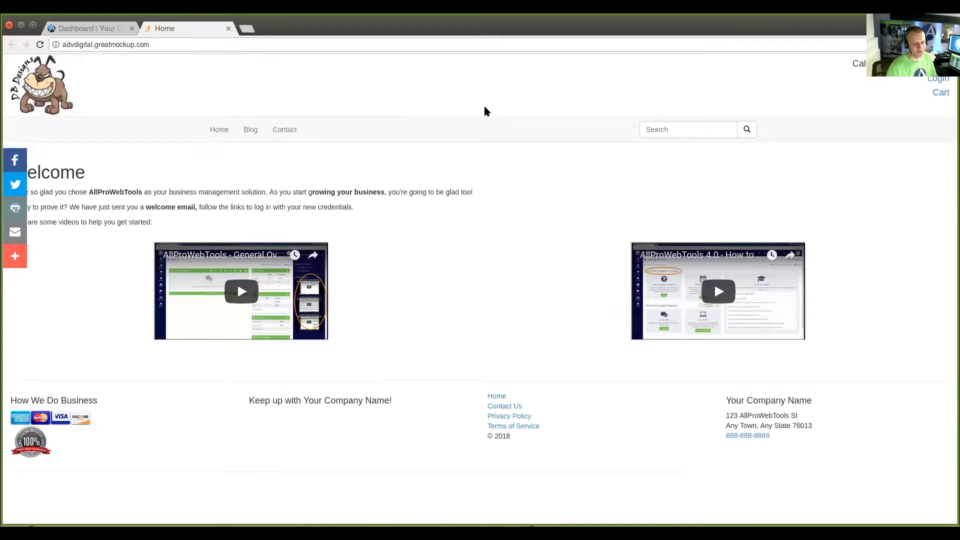
Reopen the developer tools and preview the full-width page in the responsive mobile device view.
right_click(804, 93)
left_click(577, 214)
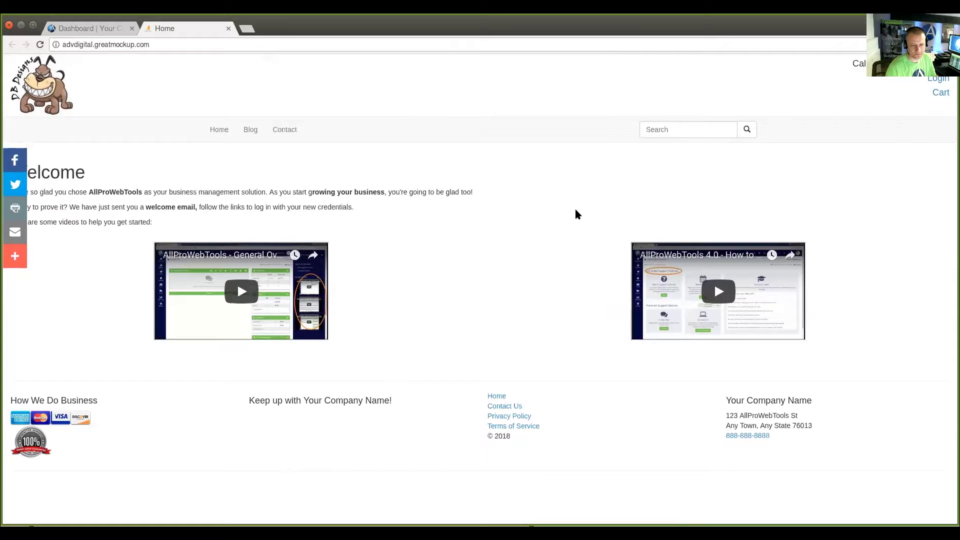
key("ctrl+shift+i")
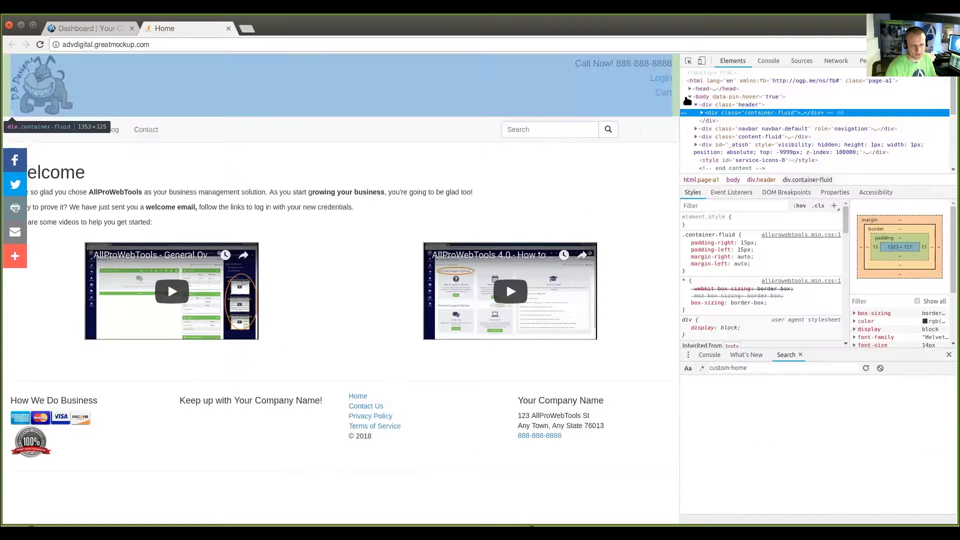
left_click(703, 62)
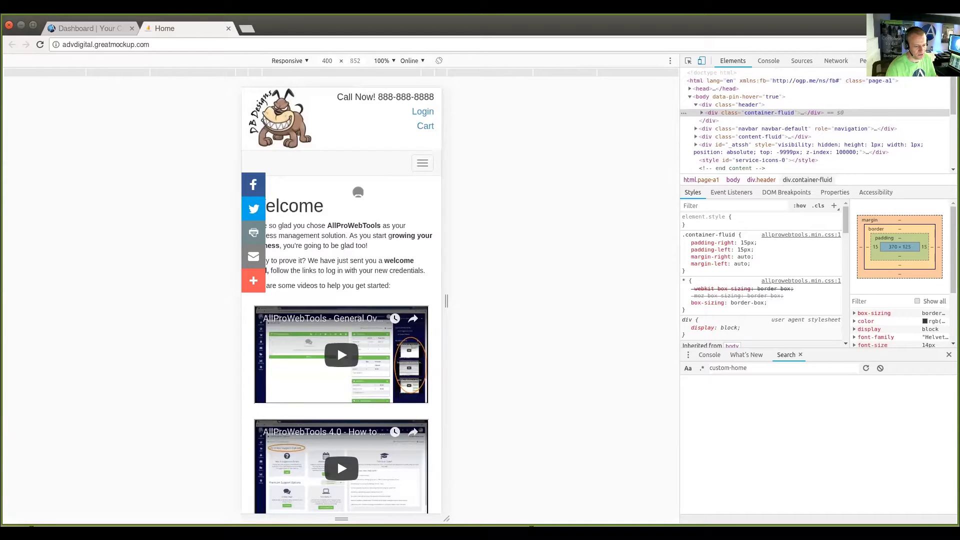
scroll(358, 190, "down", 3)
scroll(358, 193, "up", 3)
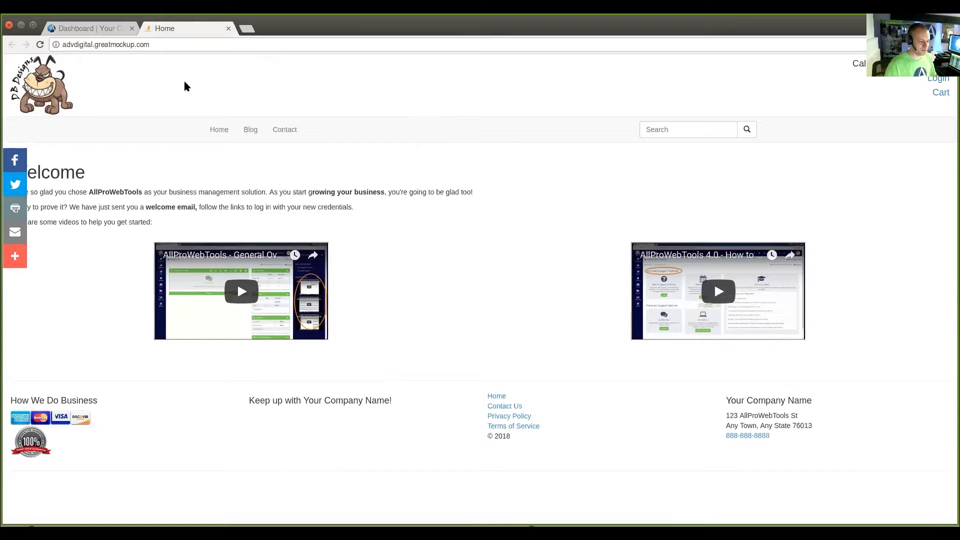
Return to the AllProWebTools dashboard and open the Administrator settings page.
left_click(103, 32)
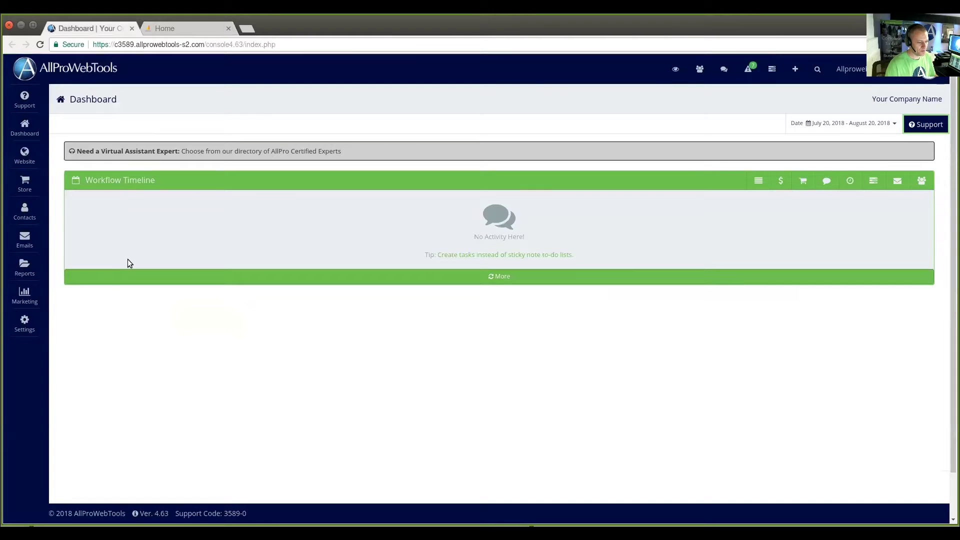
left_click(27, 326)
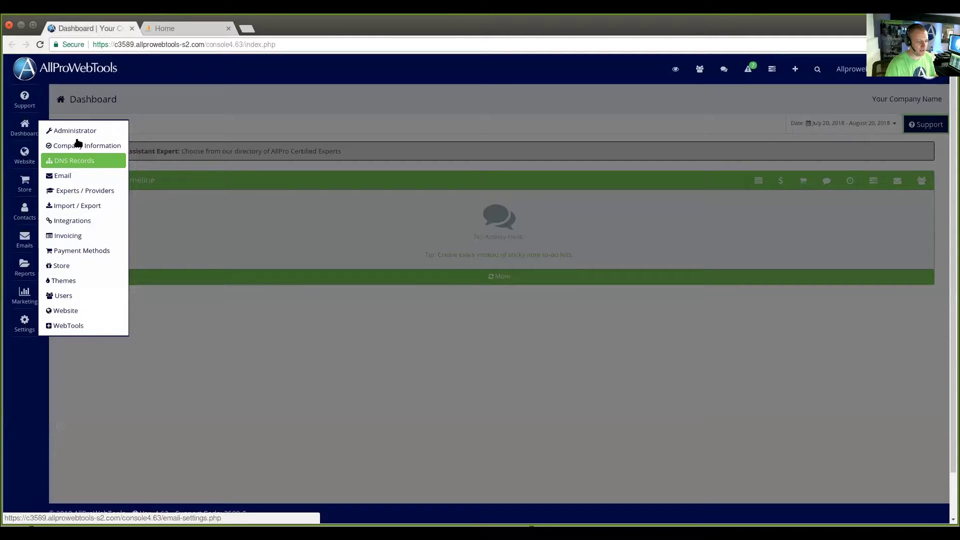
left_click(75, 130)
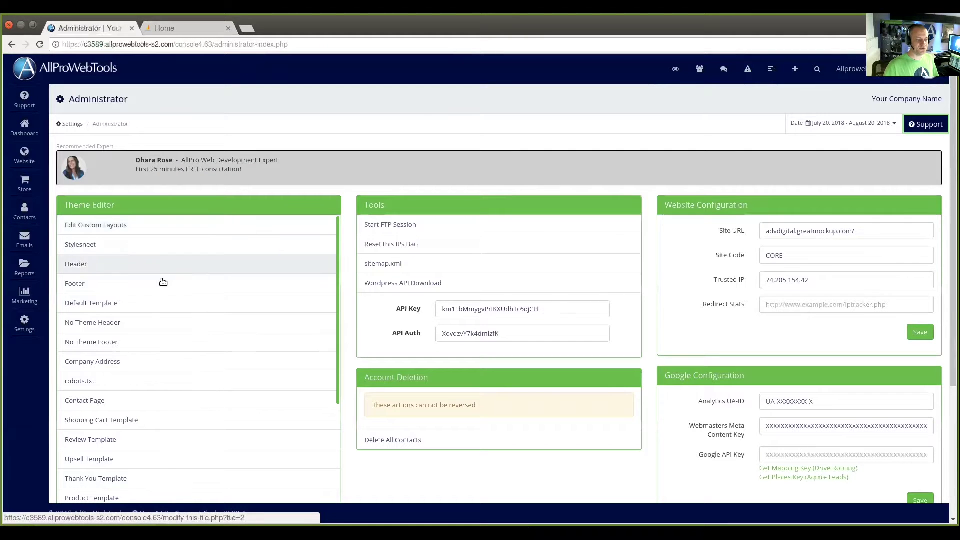
Open the Default Template theme file, change its outer div class to container-fluid, and save the file.
left_click(96, 306)
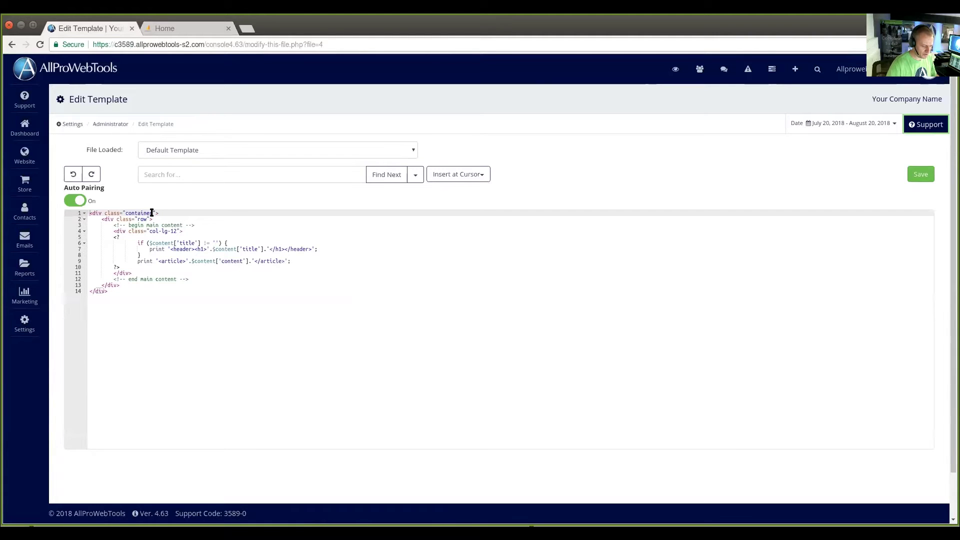
left_click(152, 213)
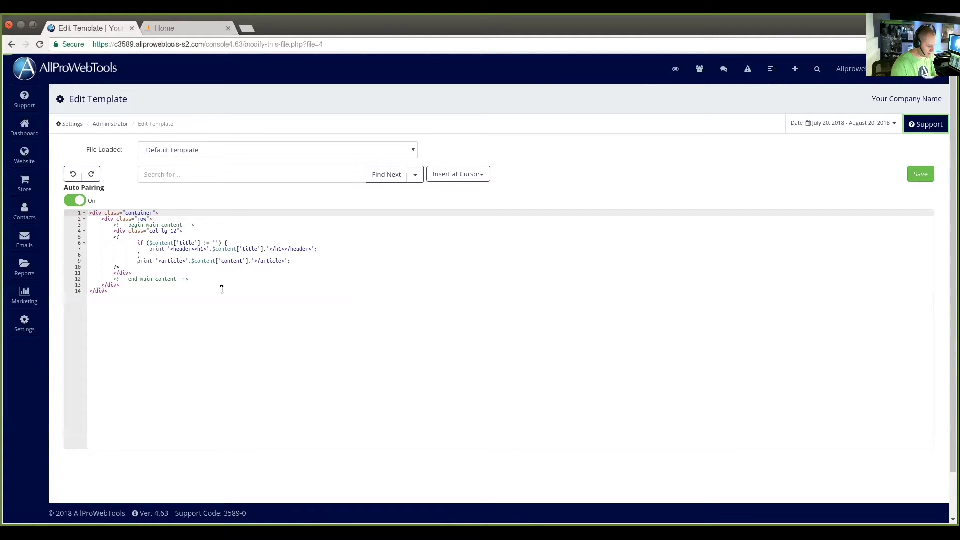
type("-flui")
type("d")
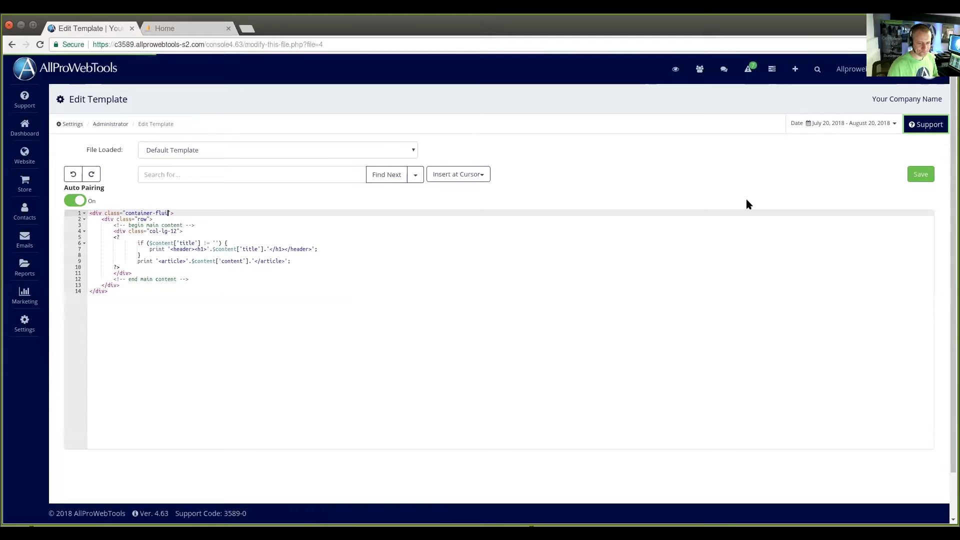
left_click(918, 178)
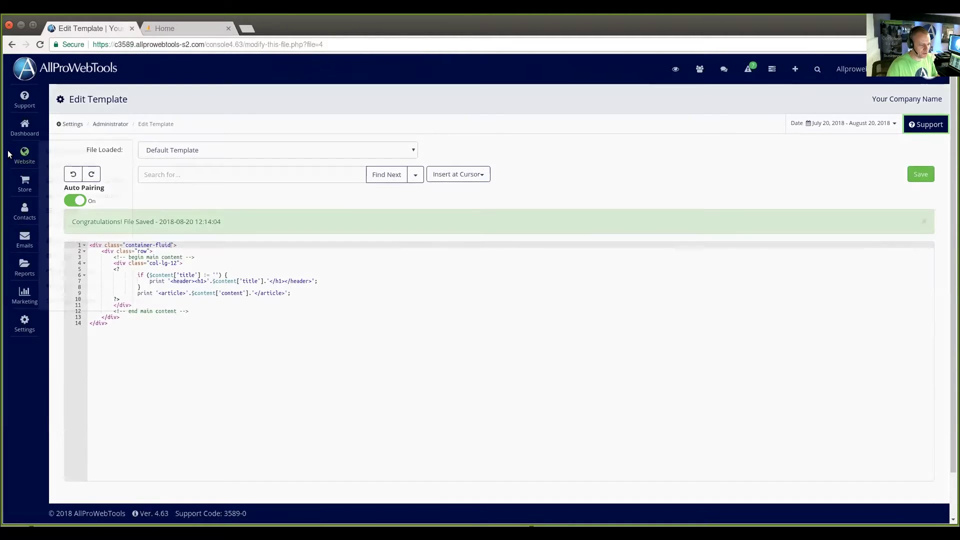
Open the Home page from My Webpages for editing and reload the live Home page to check its content width.
left_click(24, 155)
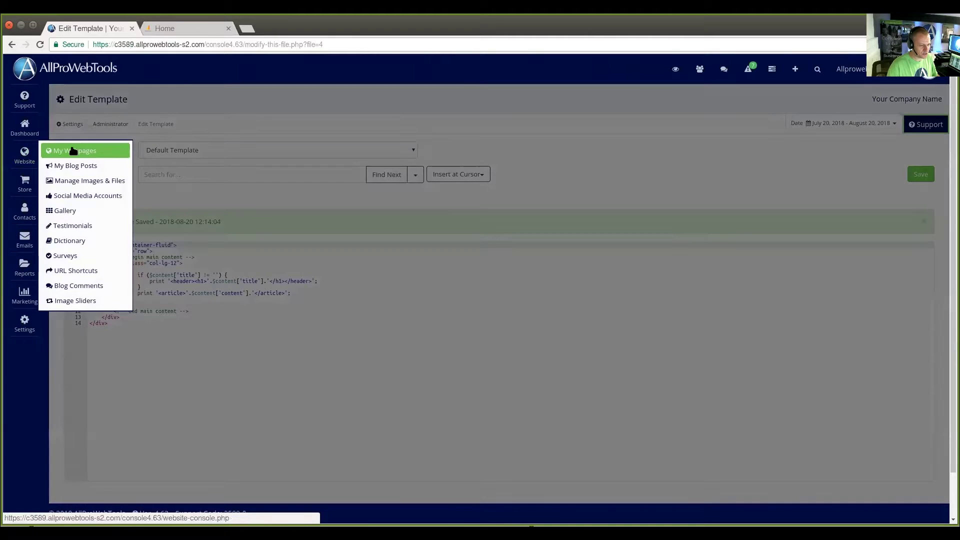
left_click(74, 151)
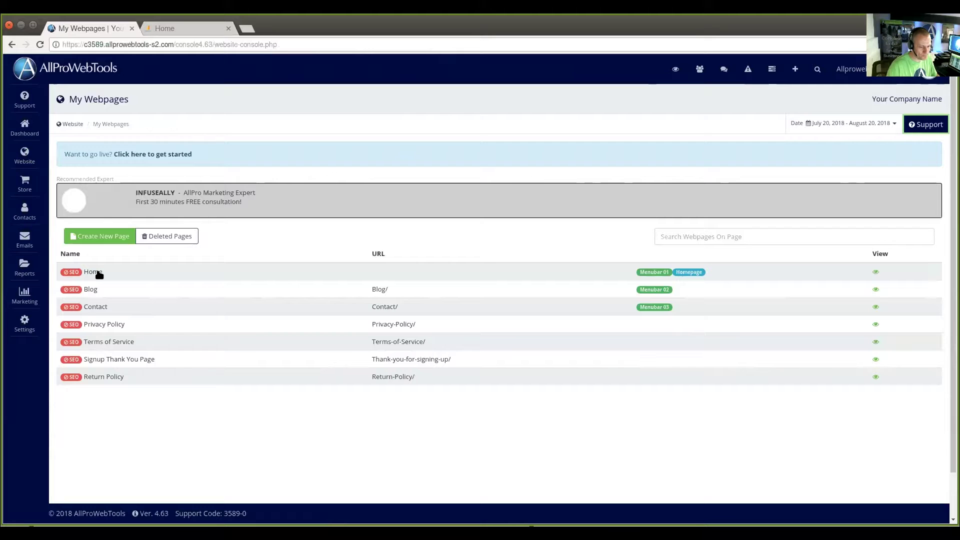
left_click(95, 272)
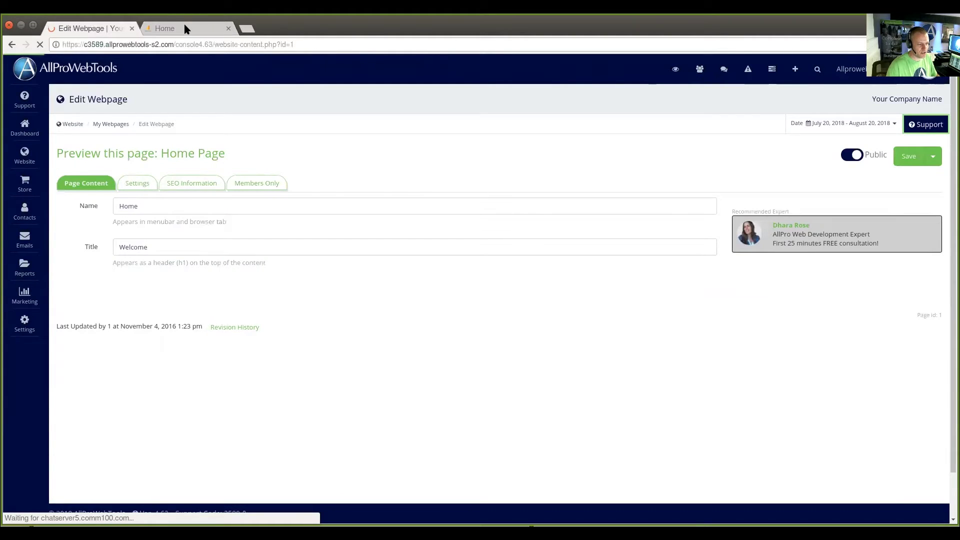
left_click(185, 28)
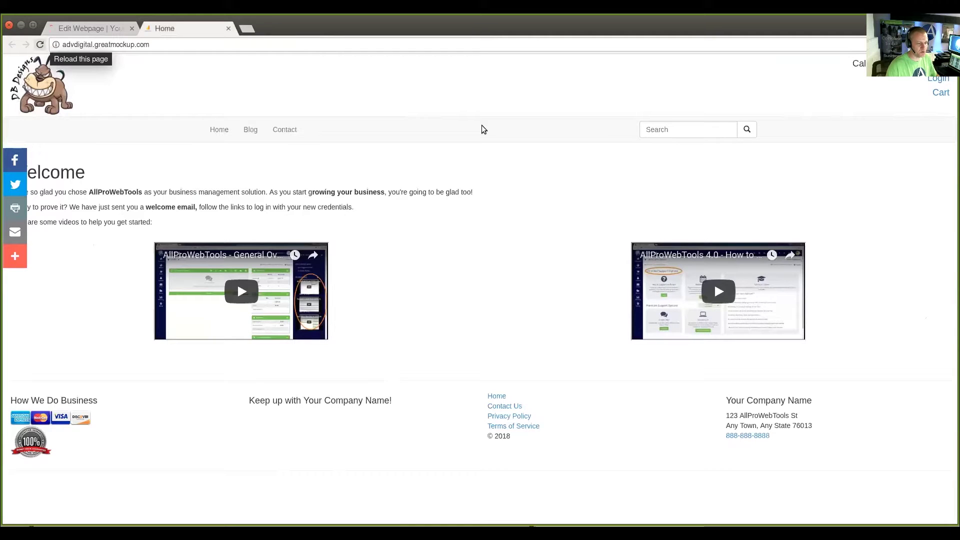
key("ctrl+r")
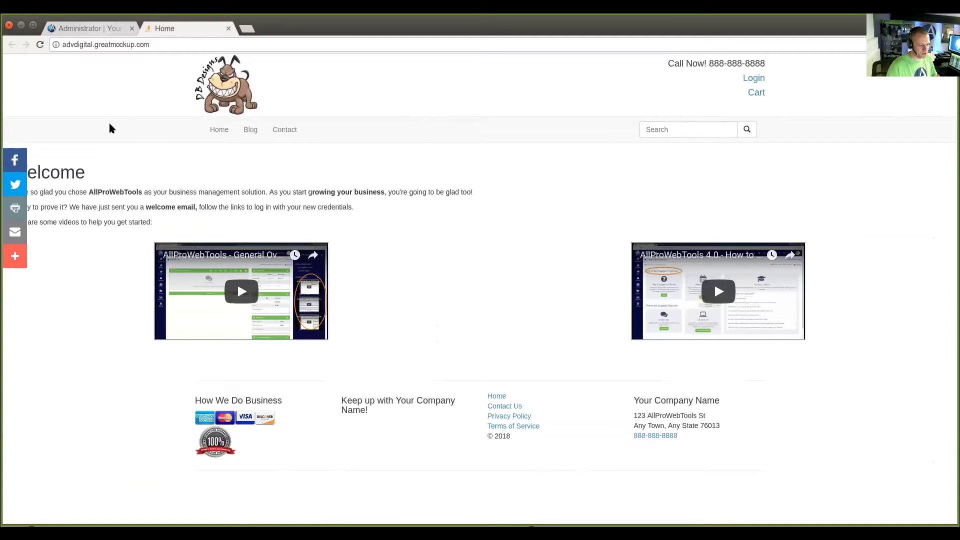
In the Header theme file, save the container div inside the header div with class container-fluid and check the live Home page.
key("ctrl+Tab")
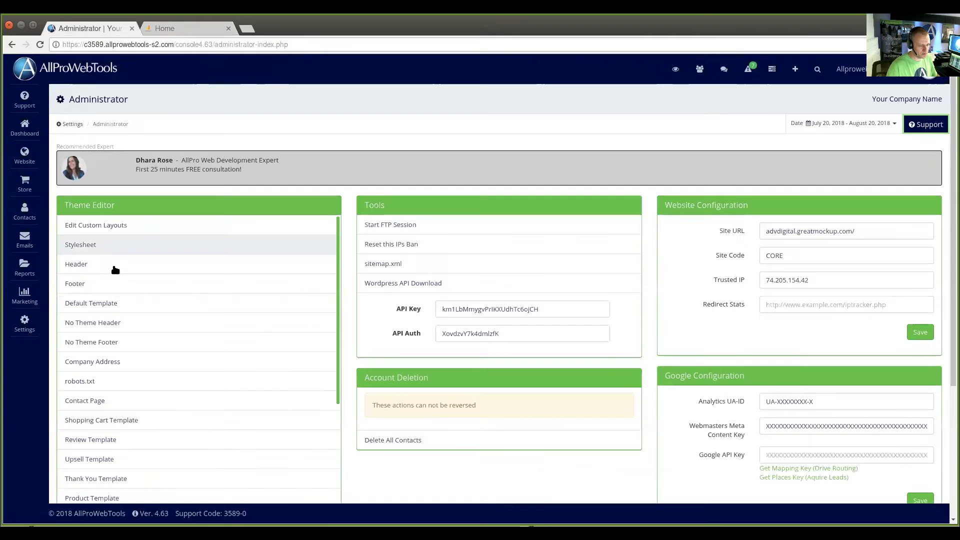
left_click(81, 264)
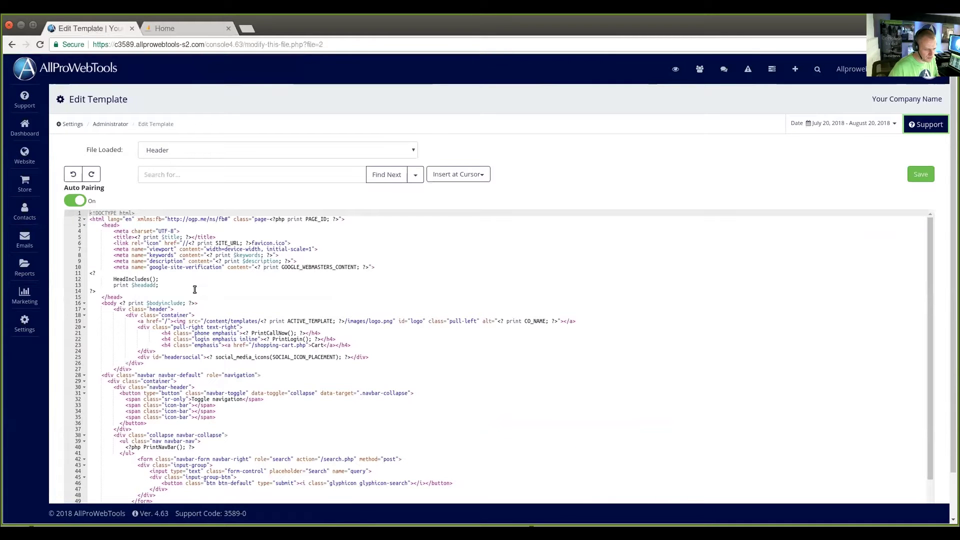
left_click(185, 312)
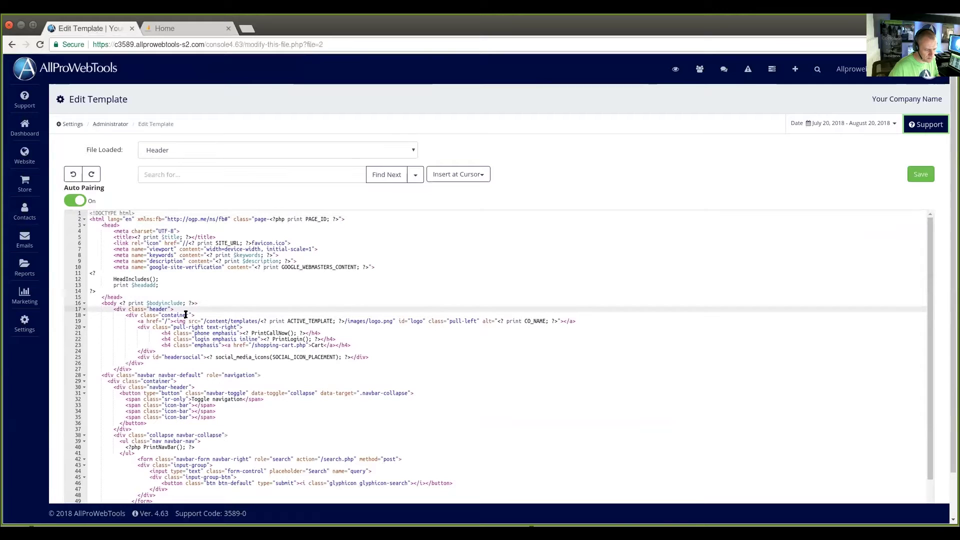
left_click(186, 315)
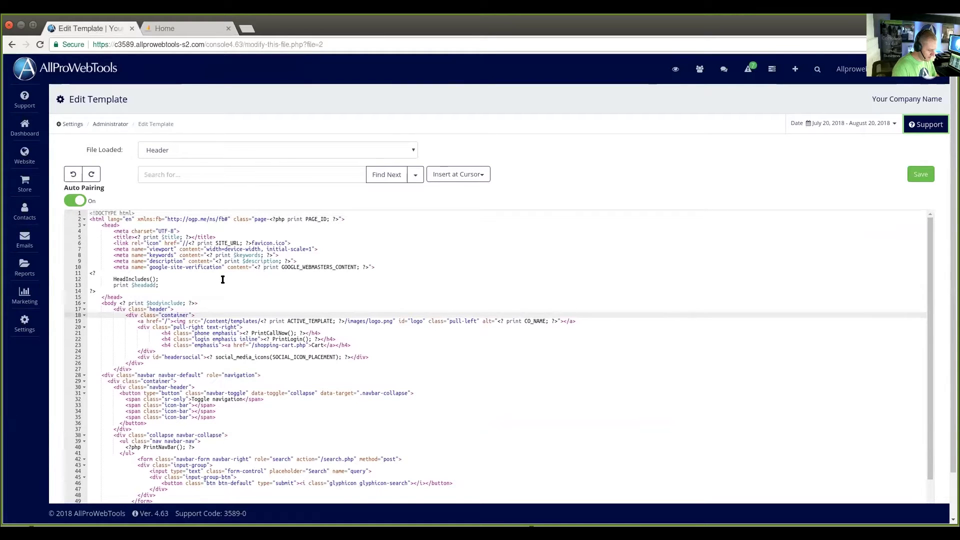
type("-fluid")
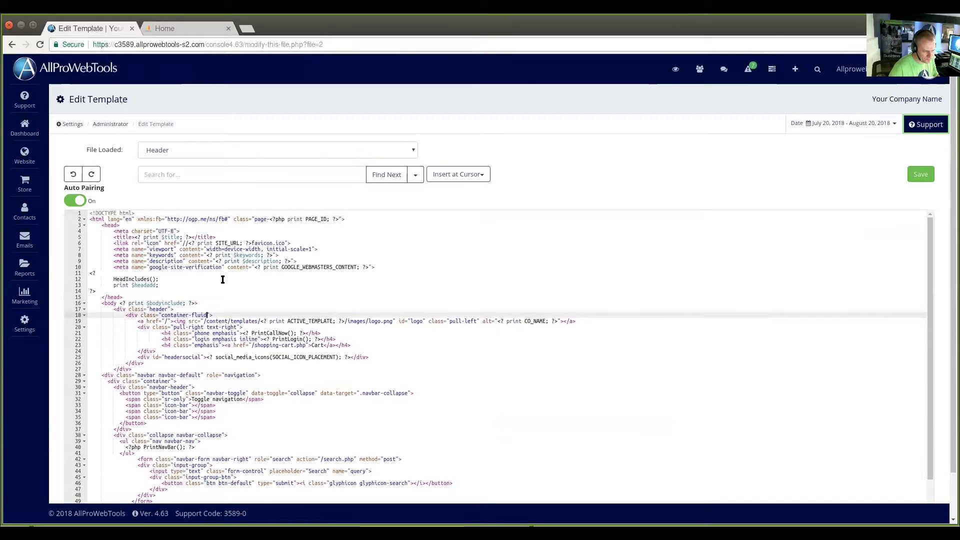
scroll(223, 280, "down", 1)
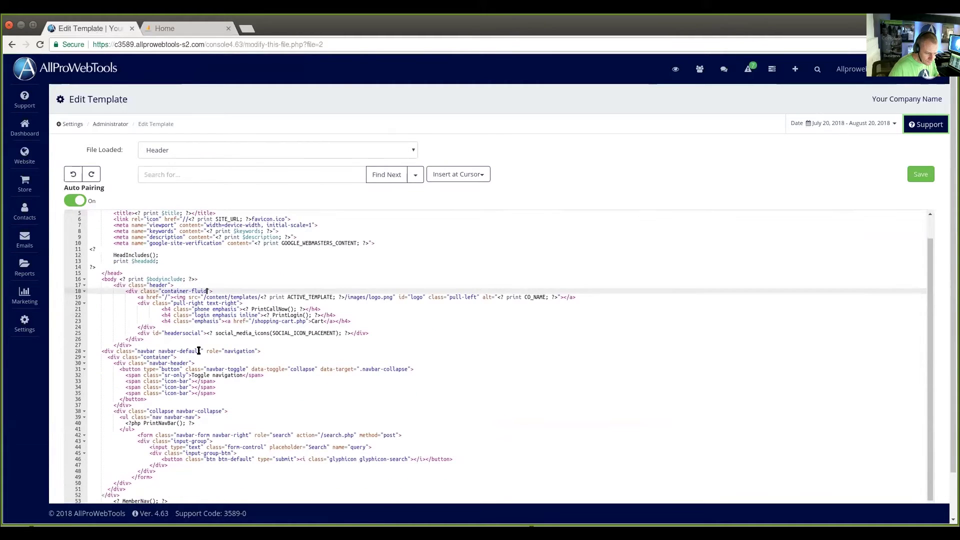
scroll(198, 351, "down", 1)
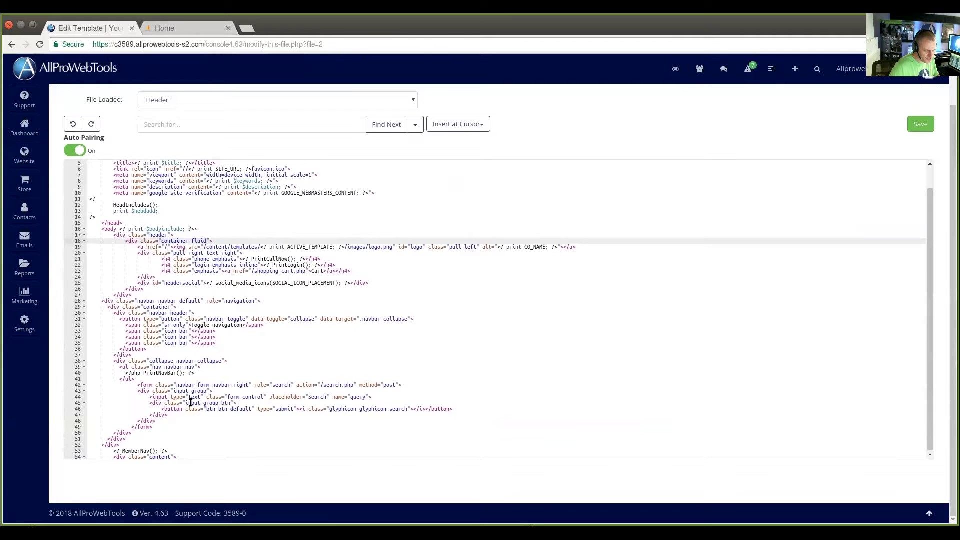
scroll(190, 403, "up", 2)
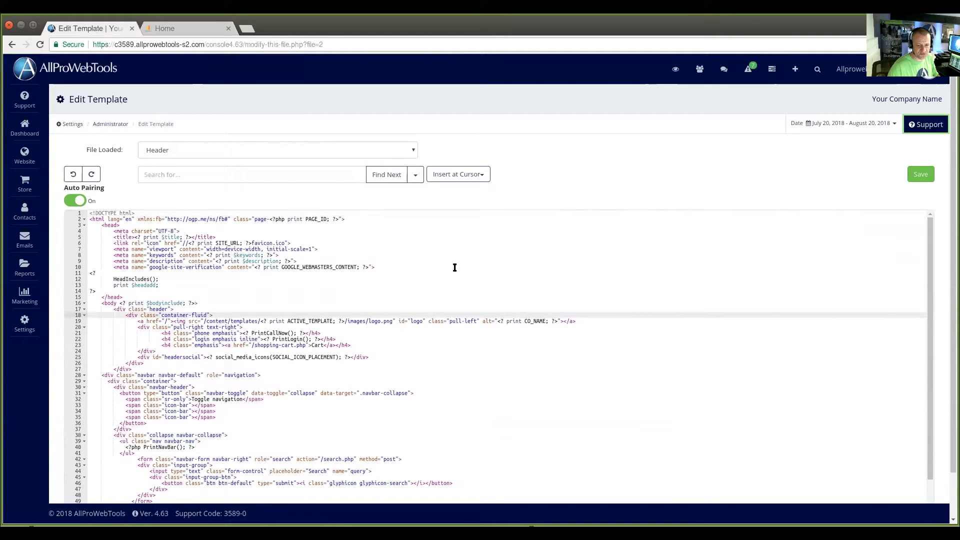
left_click(928, 173)
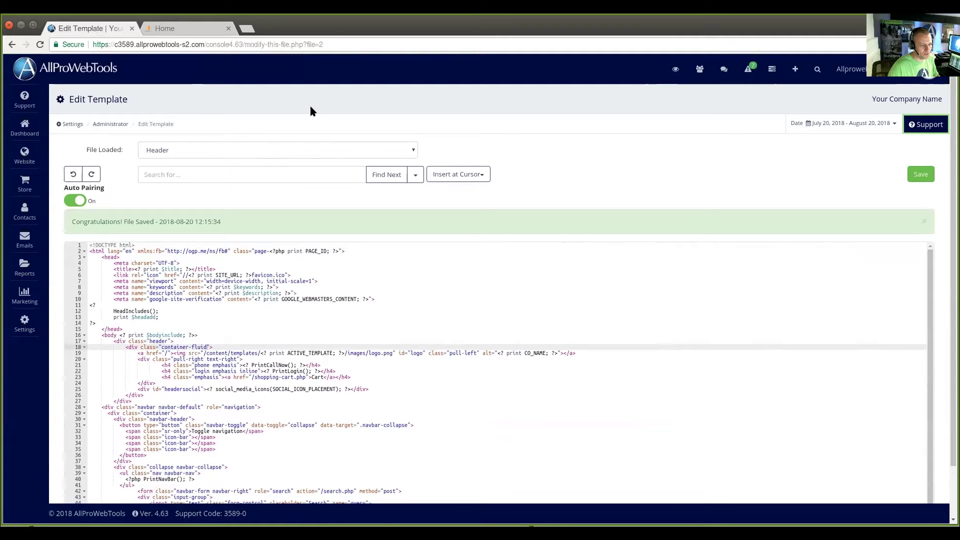
left_click(184, 27)
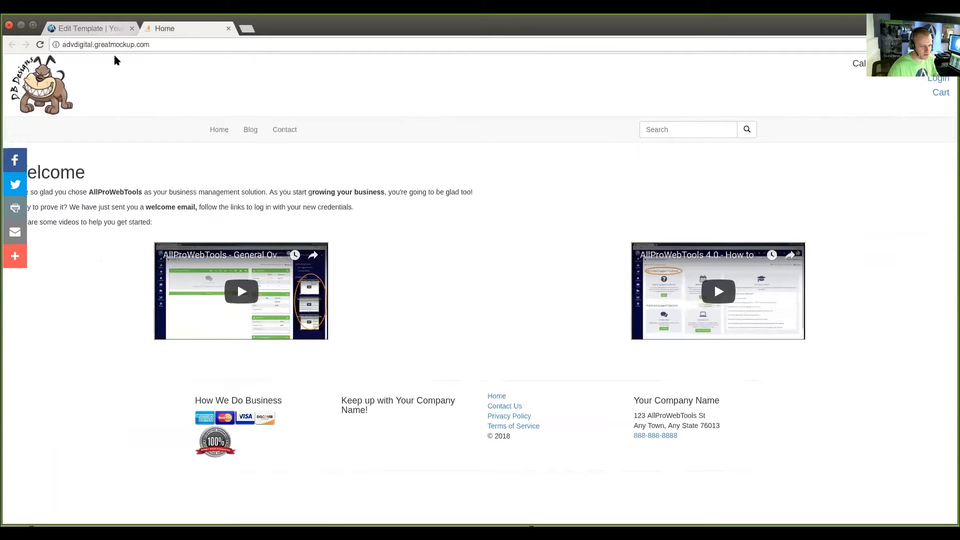
Load the Footer theme file, save its container div with class container-fluid, and reload the live Home page.
left_click(113, 29)
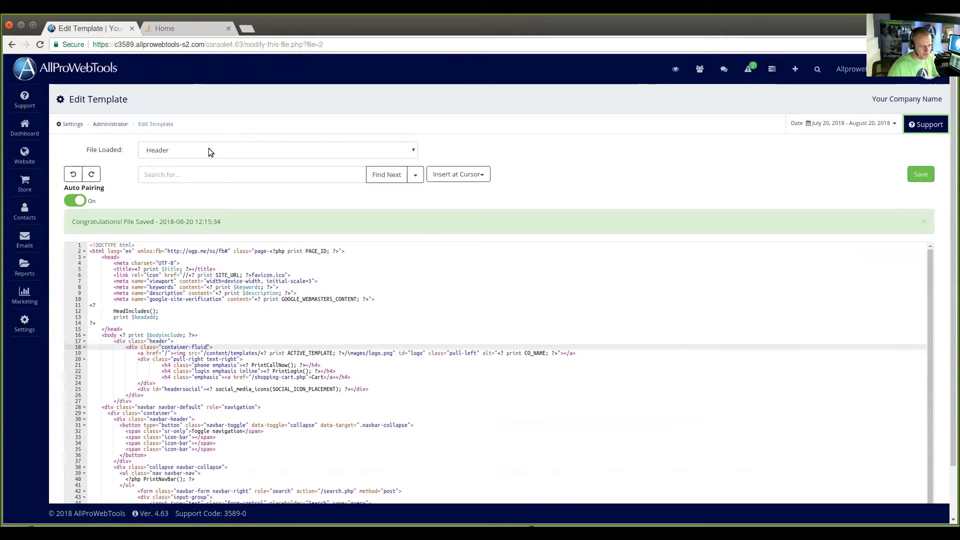
left_click(209, 151)
left_click(177, 183)
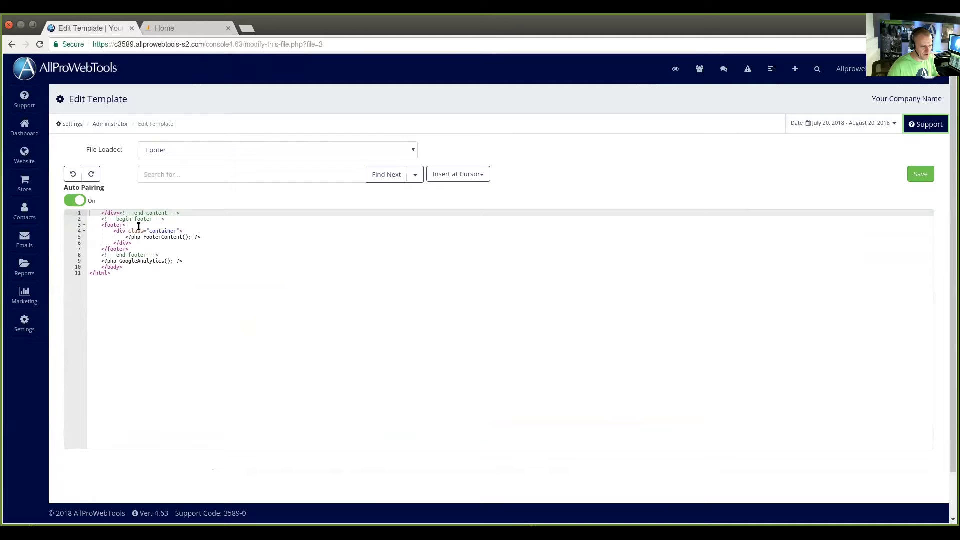
left_click(176, 230)
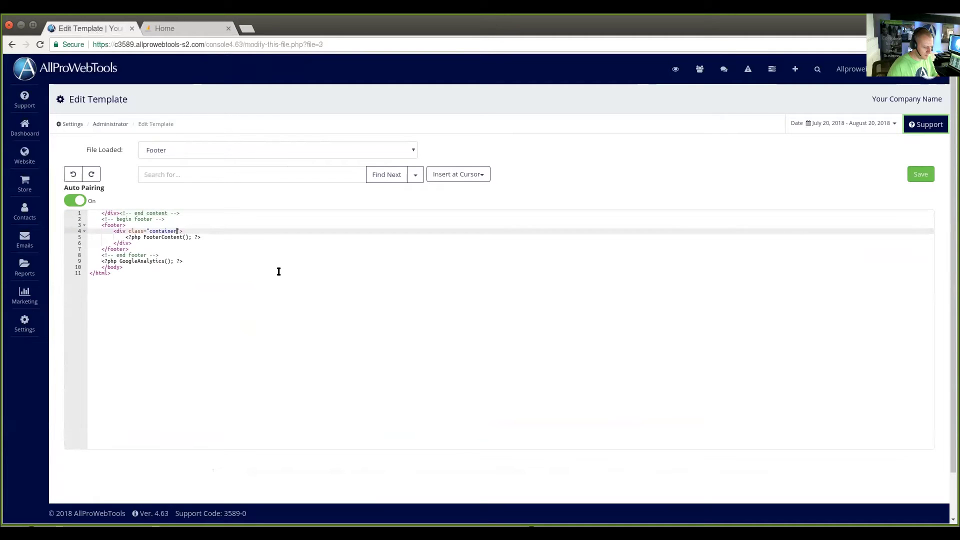
type("-fluid")
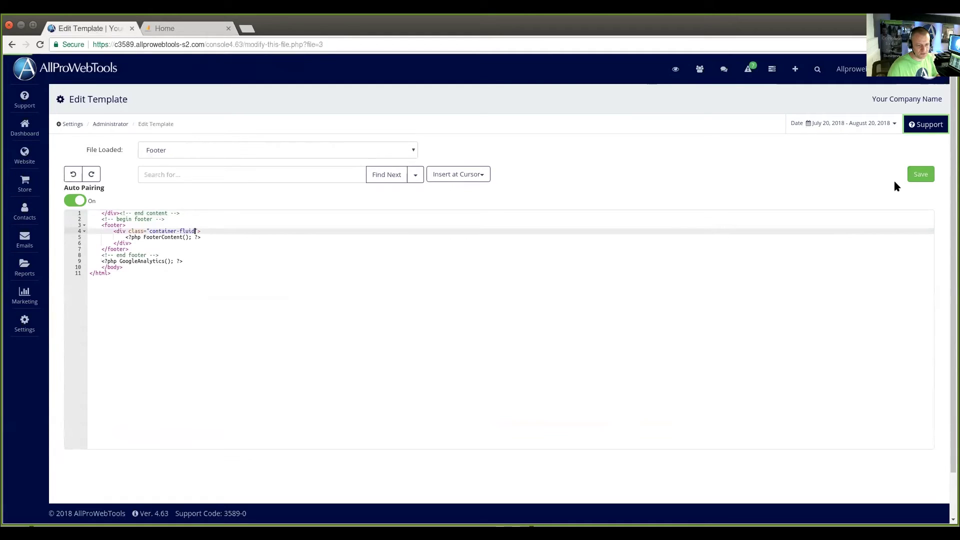
key("ctrl+s")
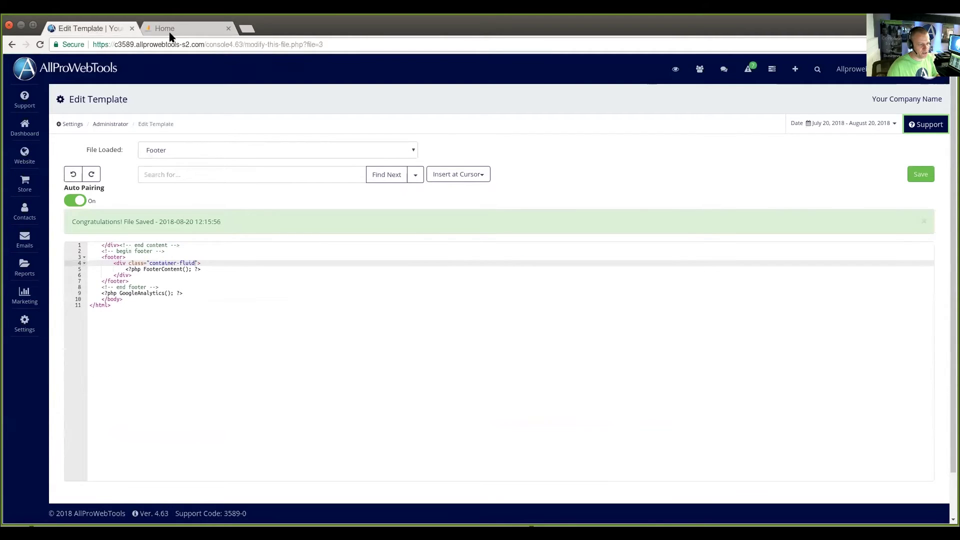
left_click(166, 29)
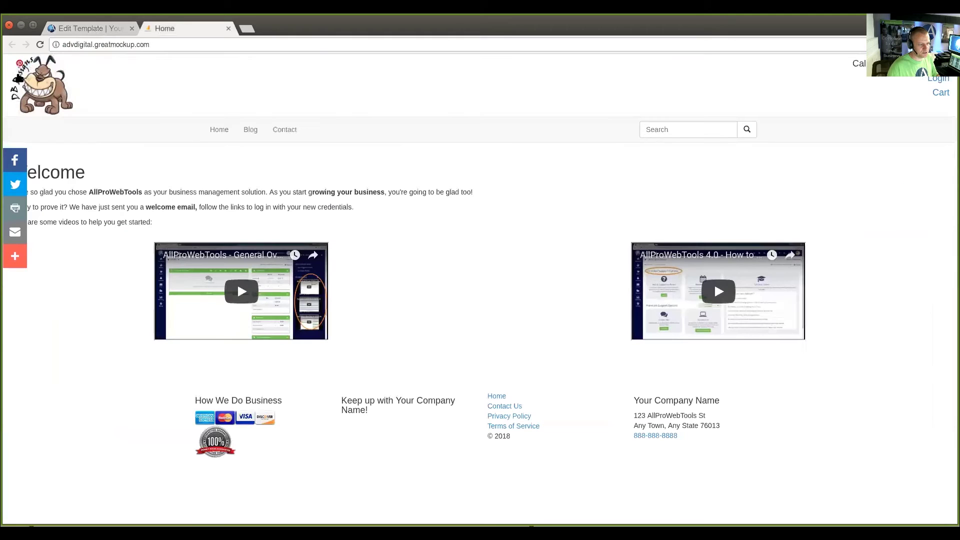
left_click(40, 44)
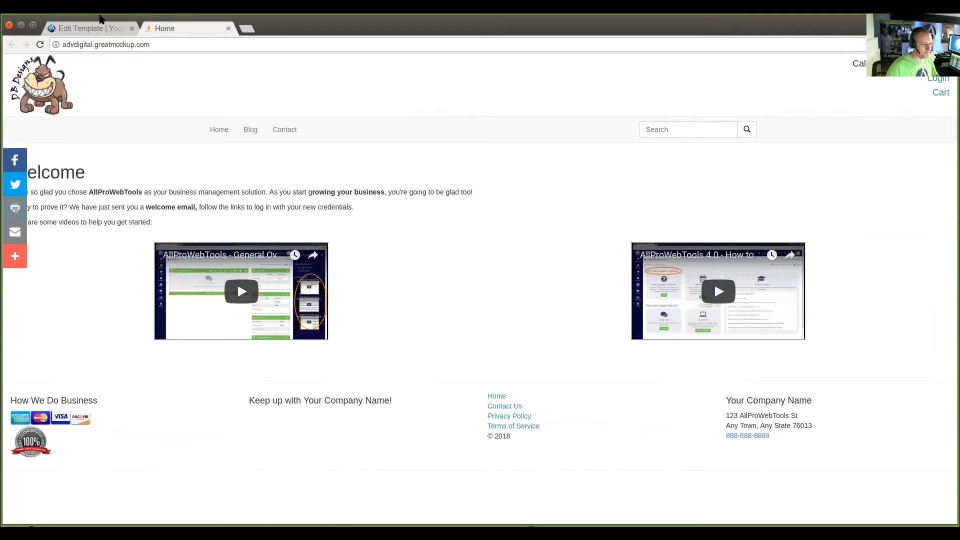
In the Header theme file, save the container div inside the navbar with class container-fluid and reload the live Home page.
left_click(95, 28)
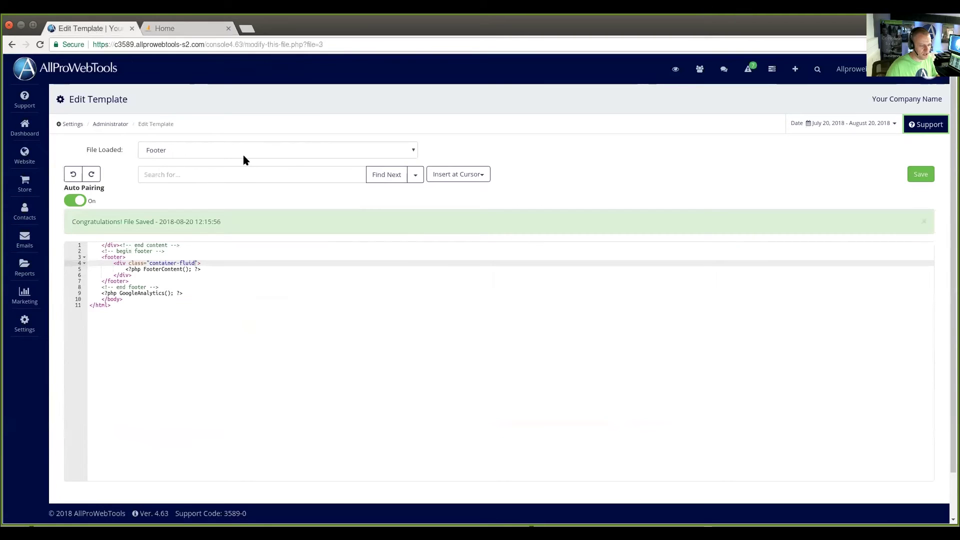
left_click(244, 156)
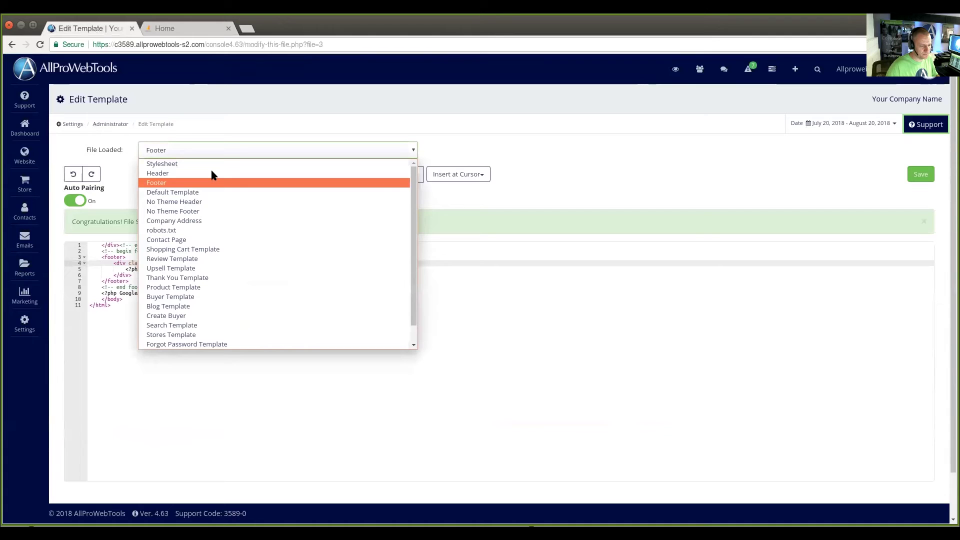
left_click(186, 175)
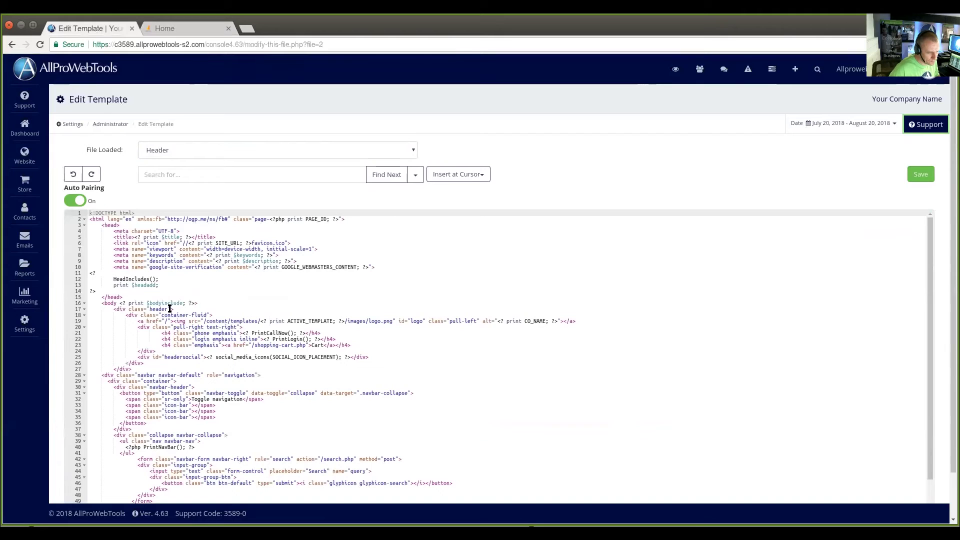
left_click(183, 334)
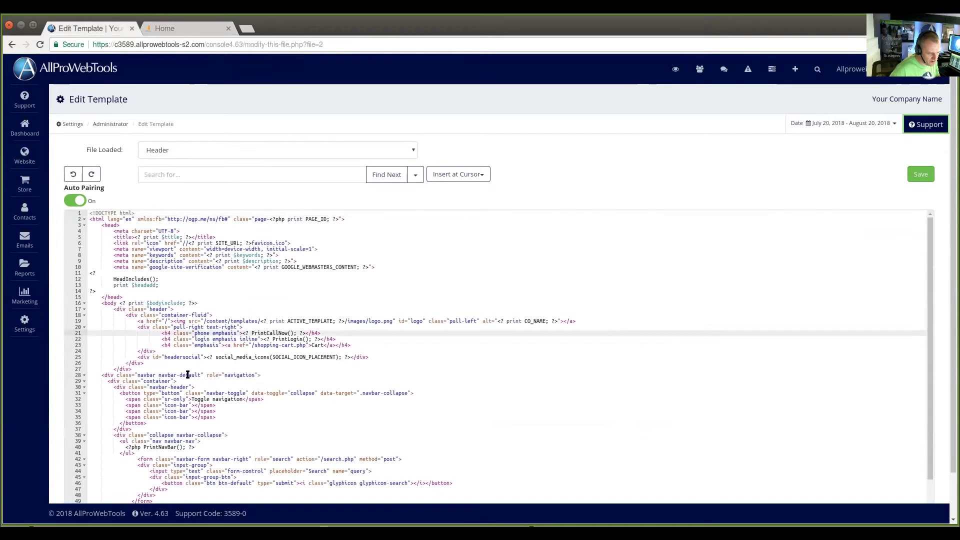
left_click(188, 375)
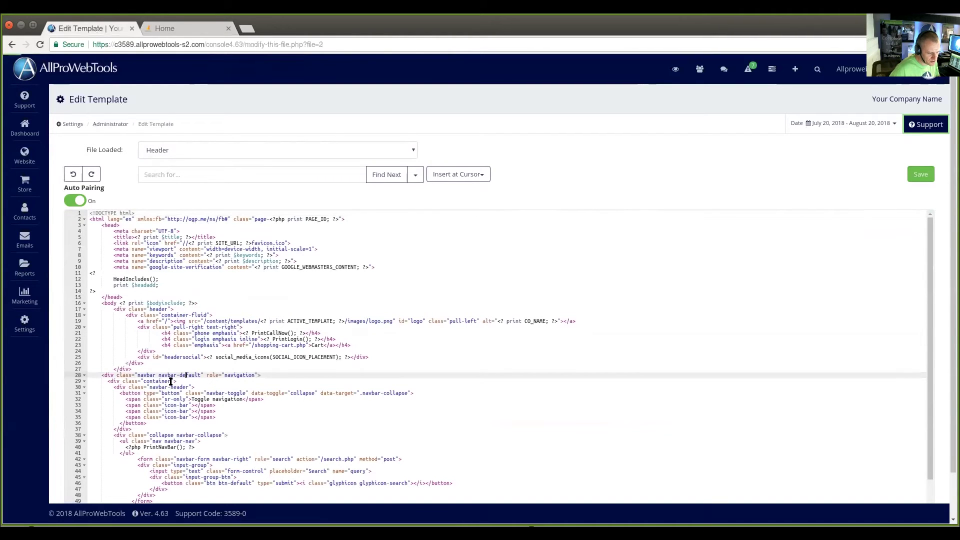
left_click(171, 382)
key("Right")
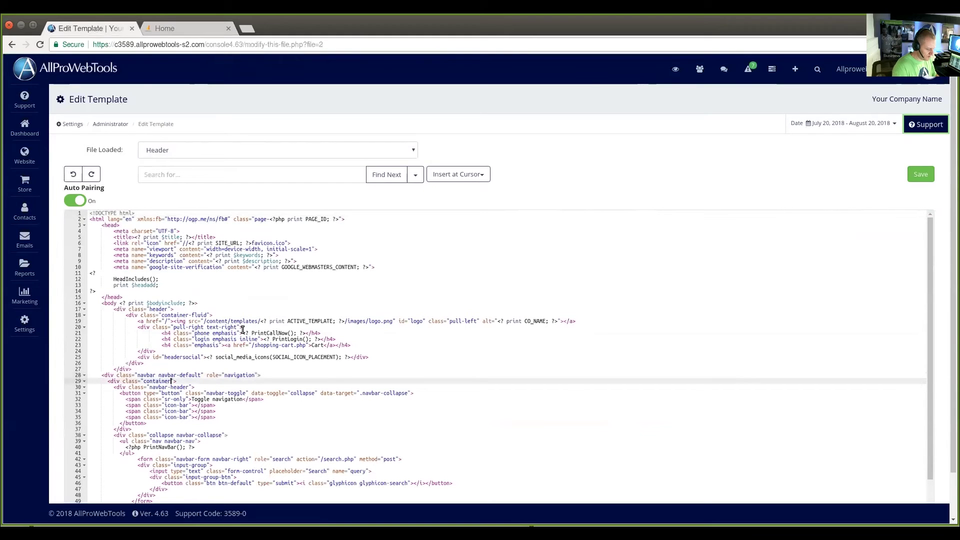
type("-fluid")
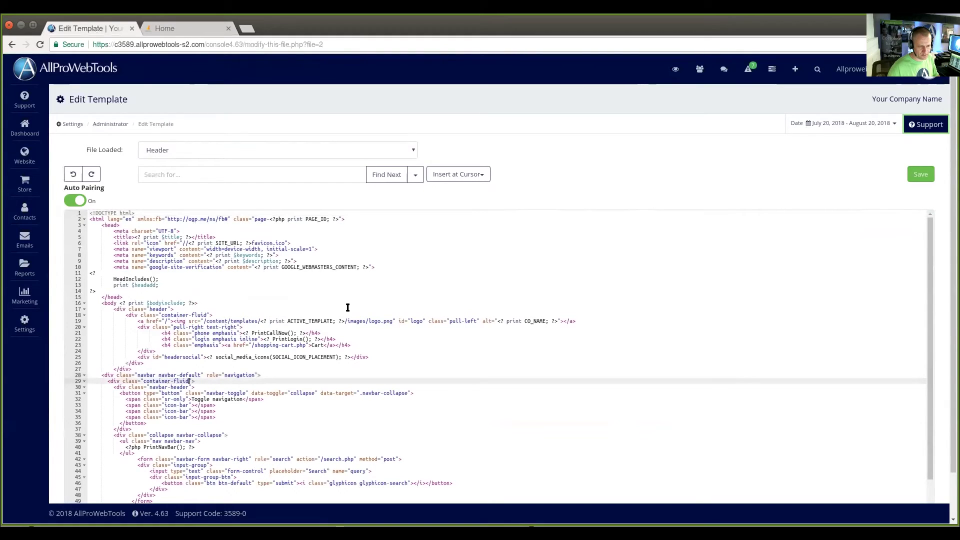
left_click(921, 174)
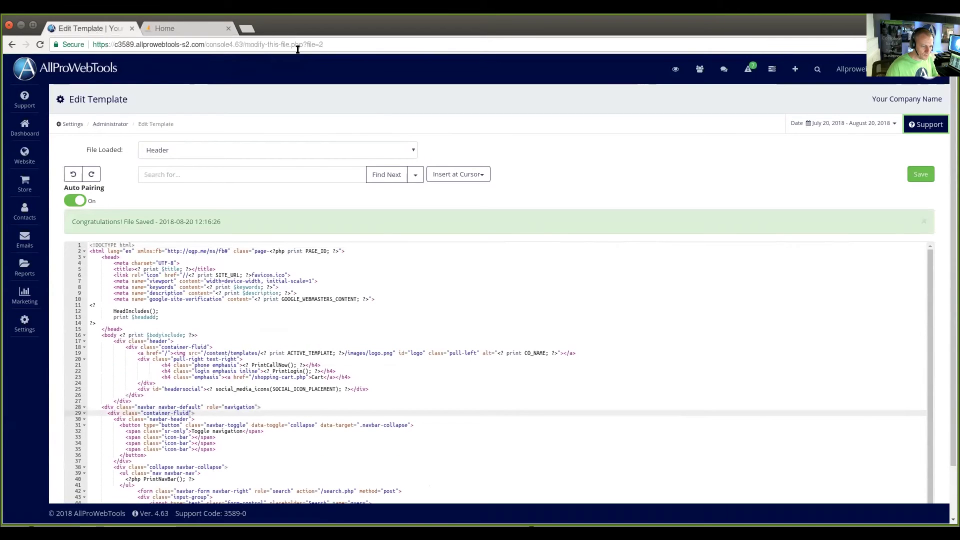
left_click(200, 28)
left_click(40, 44)
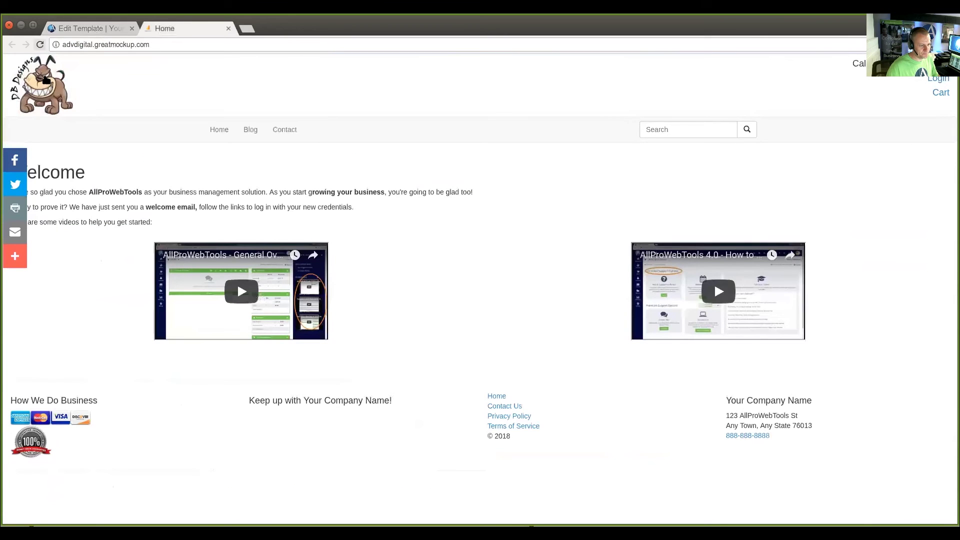